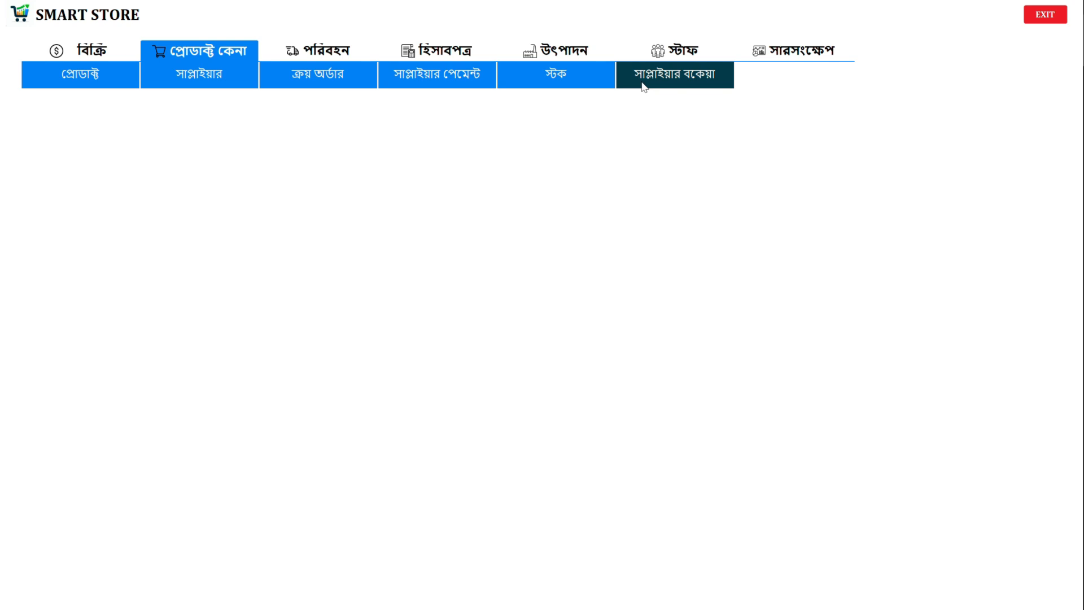
{"action": "left_click", "coordinate": [104, 75]}
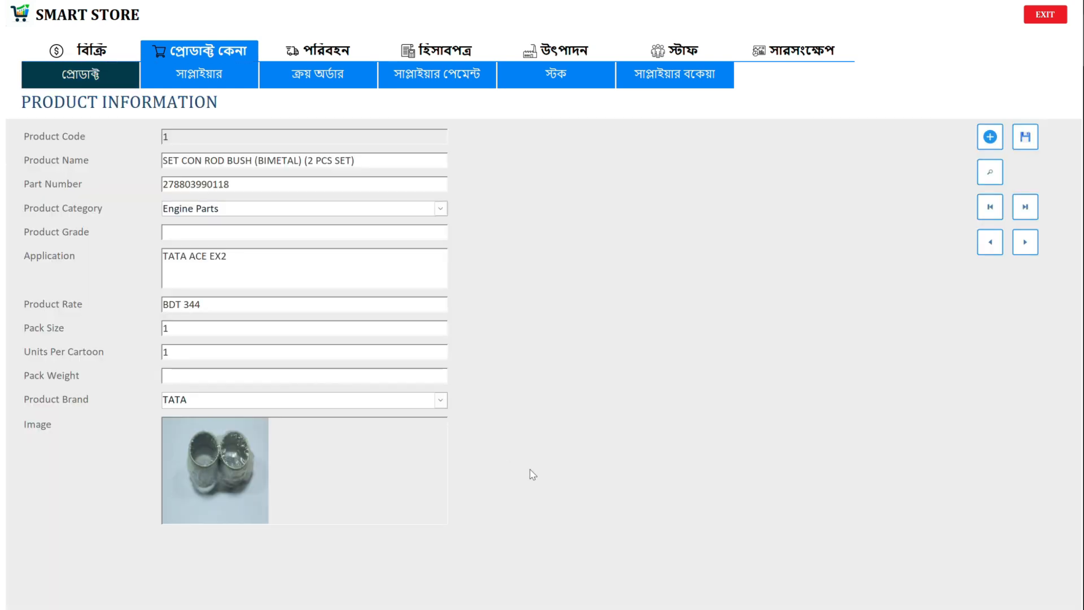
{"action": "left_click", "coordinate": [988, 137]}
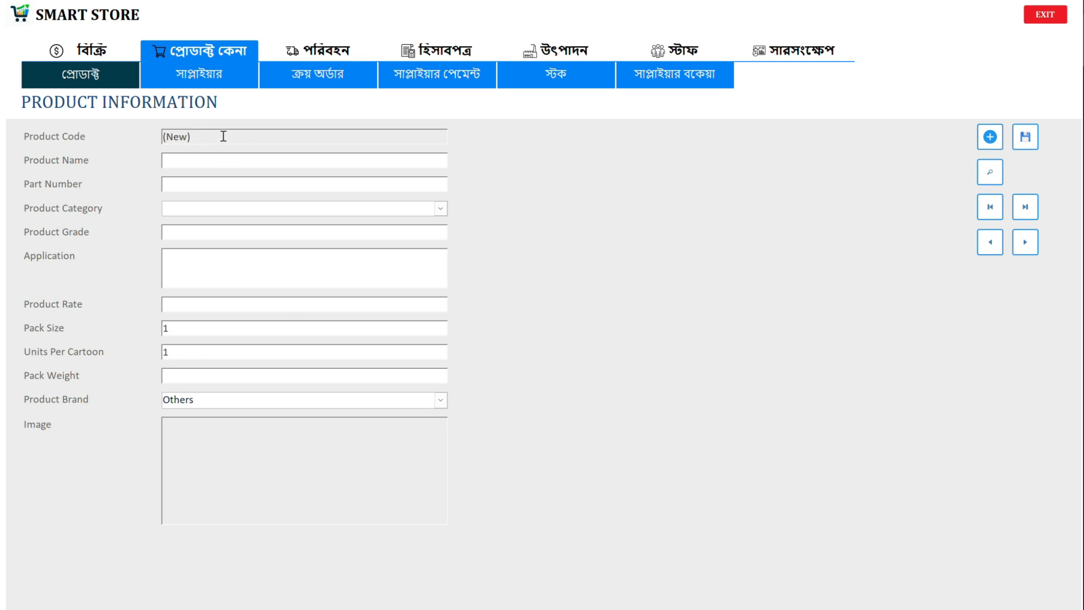
{"action": "left_click", "coordinate": [237, 155]}
{"action": "type", "text": "Gasket Cylinder Head"}
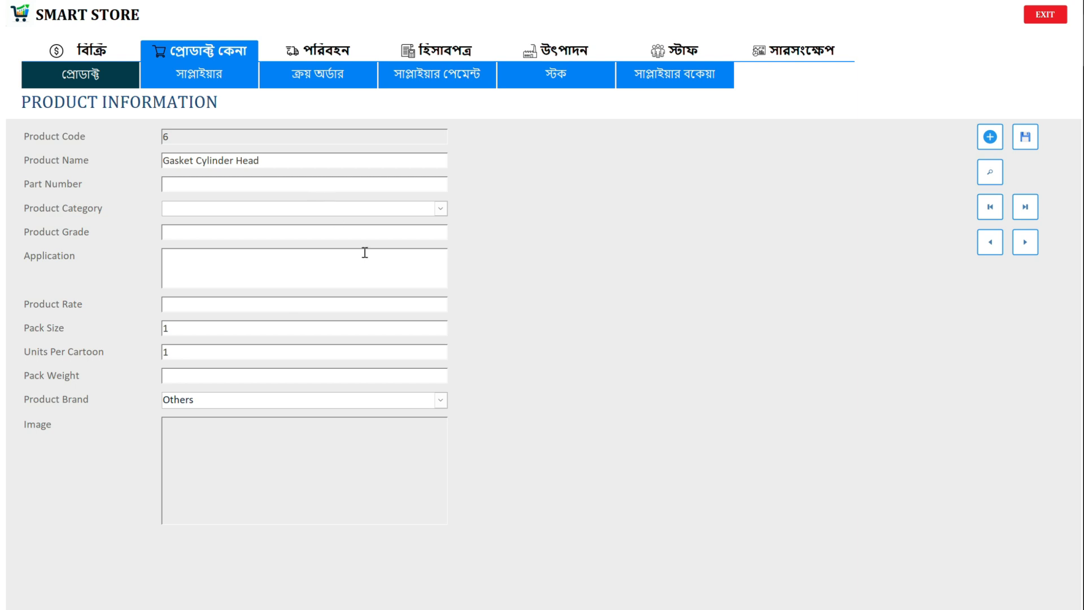
{"action": "type", "text": "2788 8734 8934"}
{"action": "left_click", "coordinate": [440, 208]}
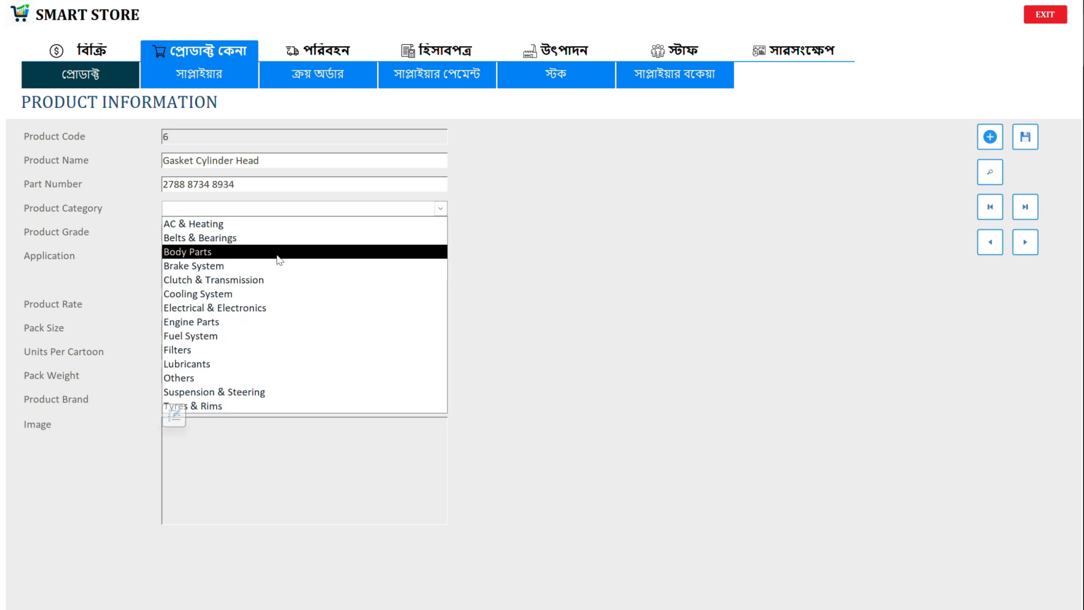
{"action": "left_click", "coordinate": [260, 321]}
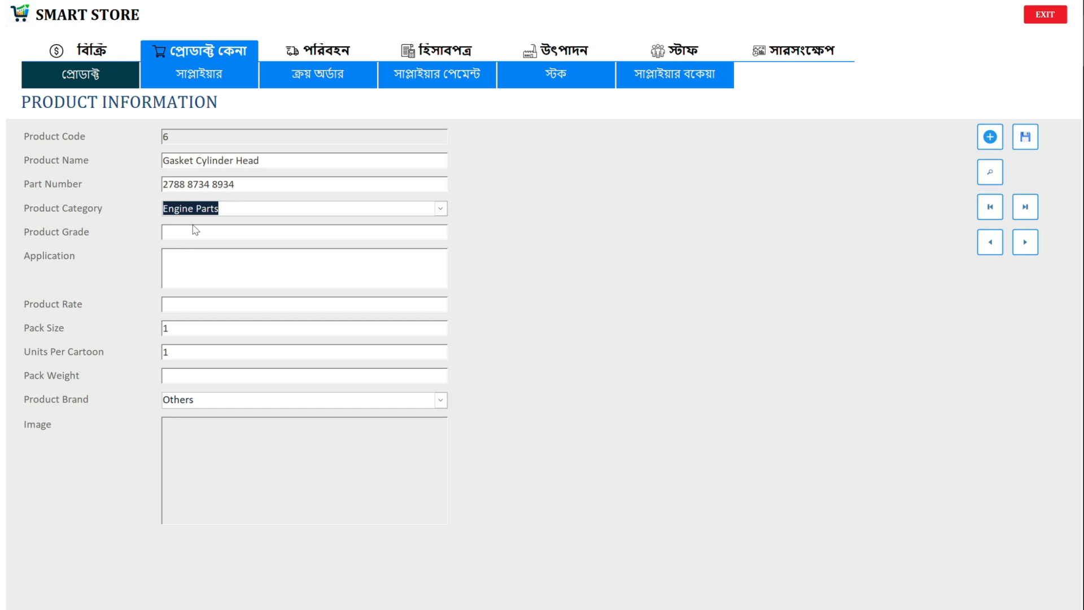
- View the editable list of product categories and leave it without making changes
{"action": "left_click", "coordinate": [440, 210]}
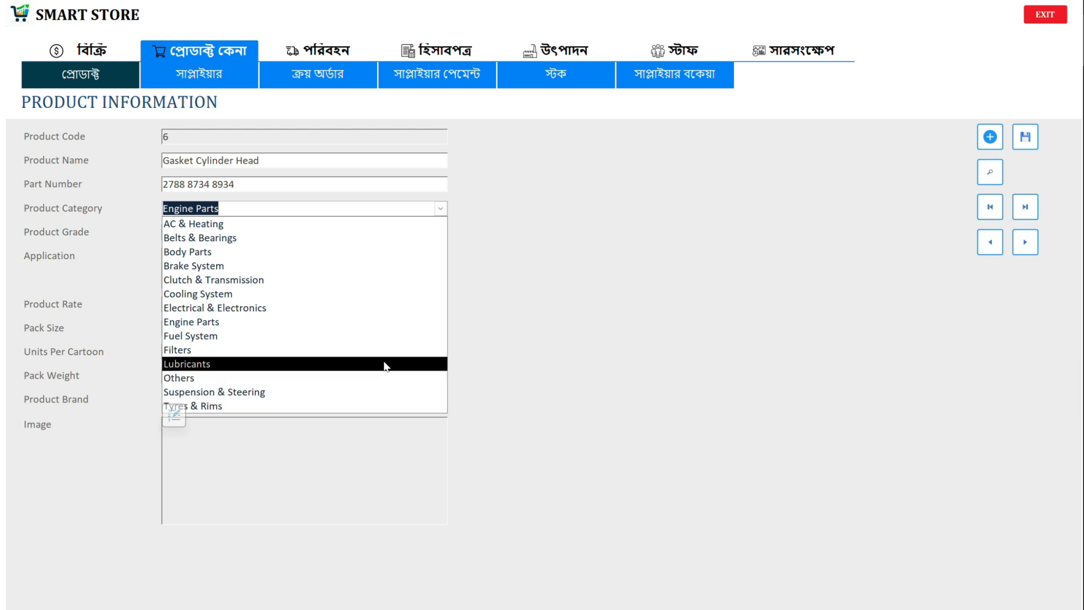
{"action": "left_click", "coordinate": [174, 416]}
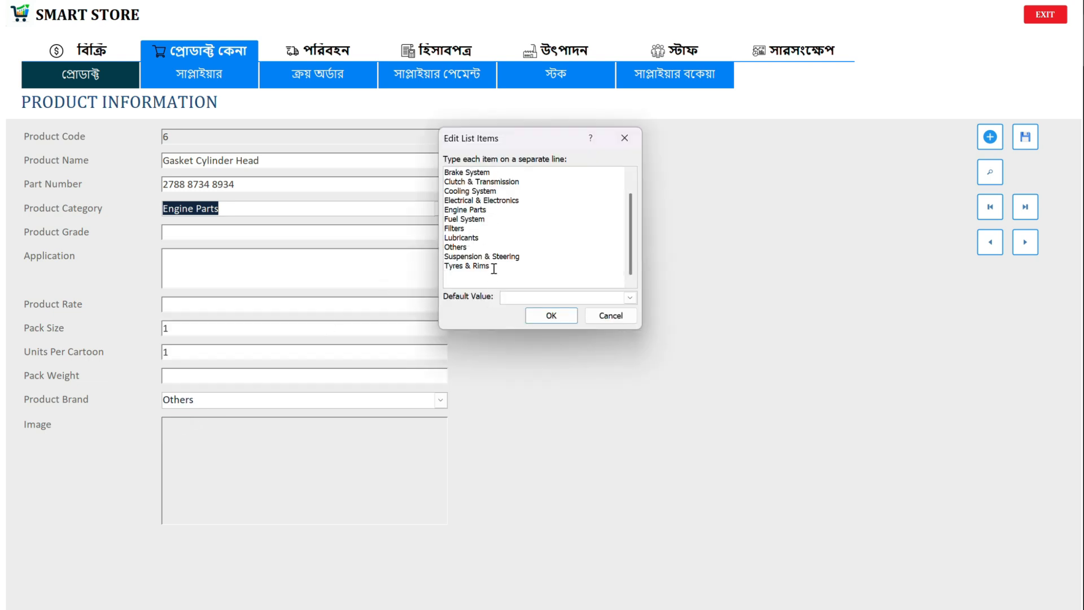
{"action": "left_click", "coordinate": [613, 316]}
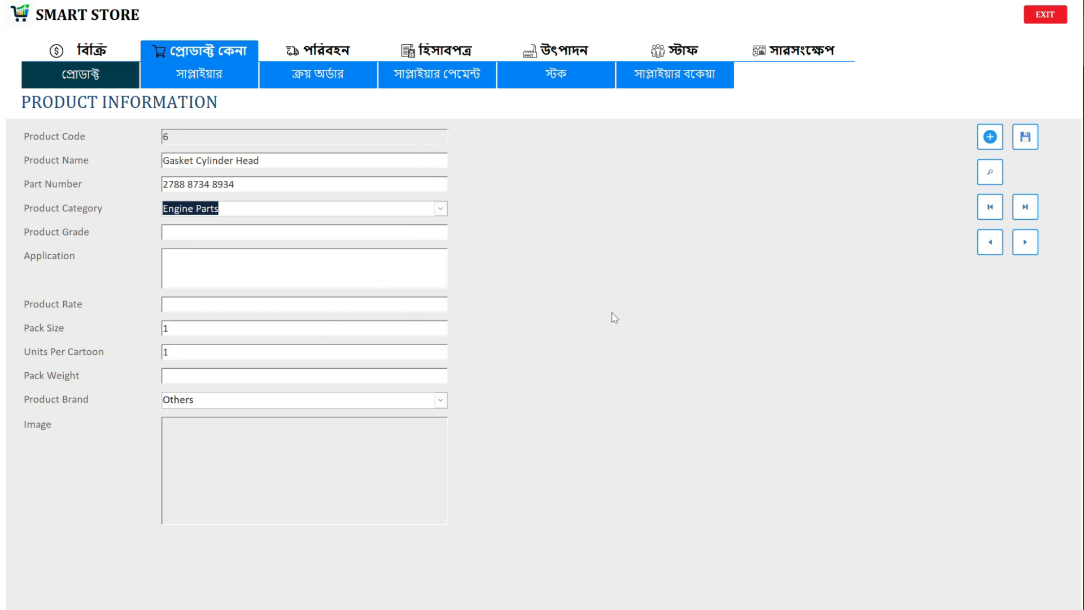
- Set the gasket's application to TATA ACE, its product rate to 1000 and its brand to TATA
{"action": "left_click", "coordinate": [237, 232]}
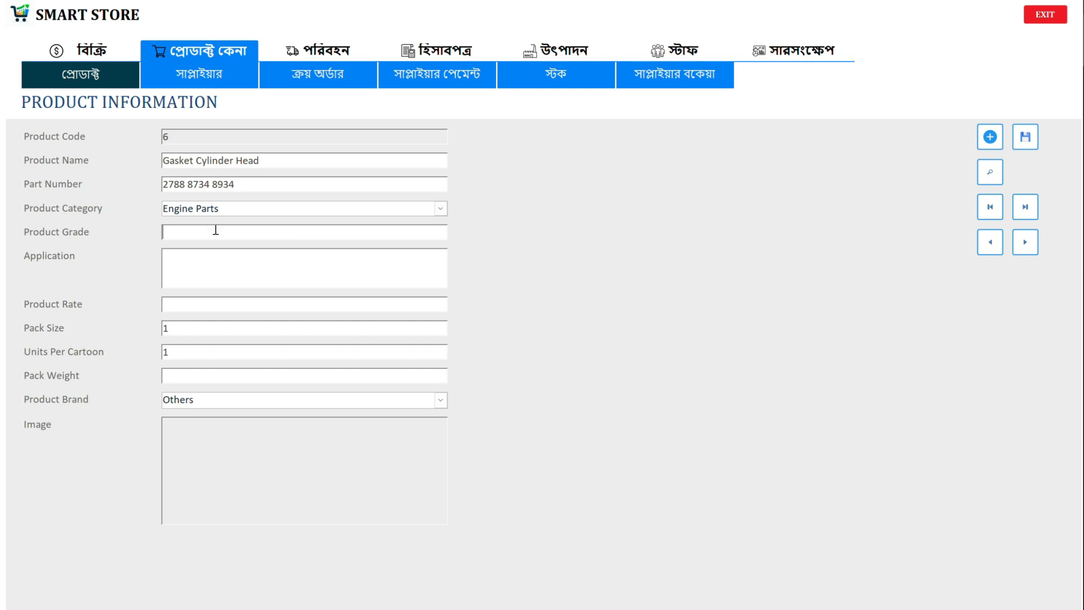
{"action": "left_click", "coordinate": [218, 268]}
{"action": "type", "text": "TATA ACE"}
{"action": "left_click", "coordinate": [265, 302]}
{"action": "type", "text": "1000"}
{"action": "left_click", "coordinate": [185, 331]}
{"action": "left_click", "coordinate": [197, 354]}
{"action": "left_click", "coordinate": [258, 376]}
{"action": "left_click", "coordinate": [440, 399]}
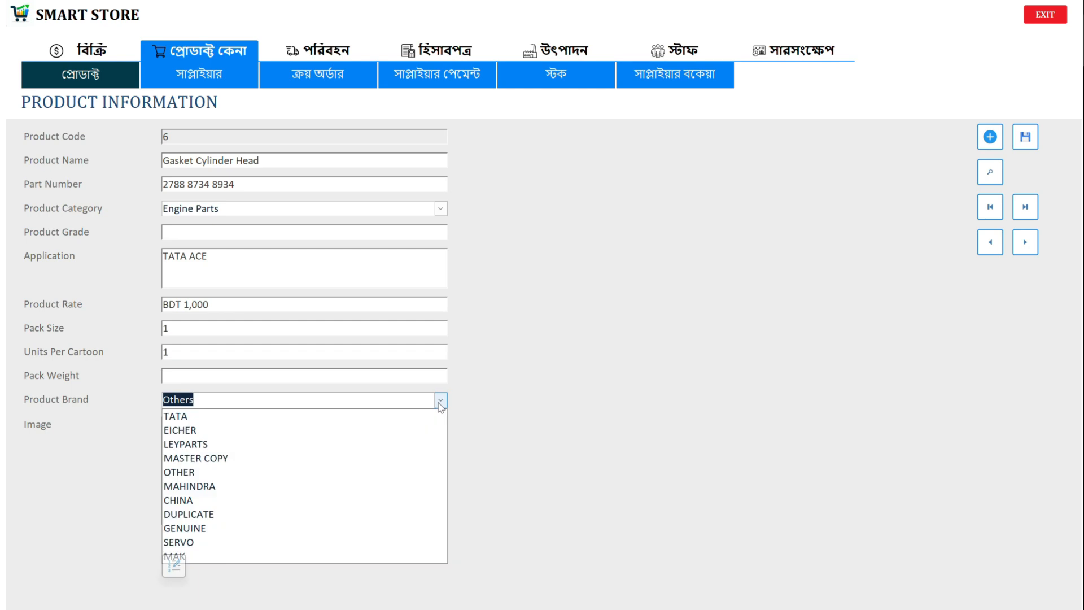
{"action": "left_click", "coordinate": [363, 421]}
- Attach Gasket.png from the Desktop folder as the gasket's product image
{"action": "left_click", "coordinate": [337, 447]}
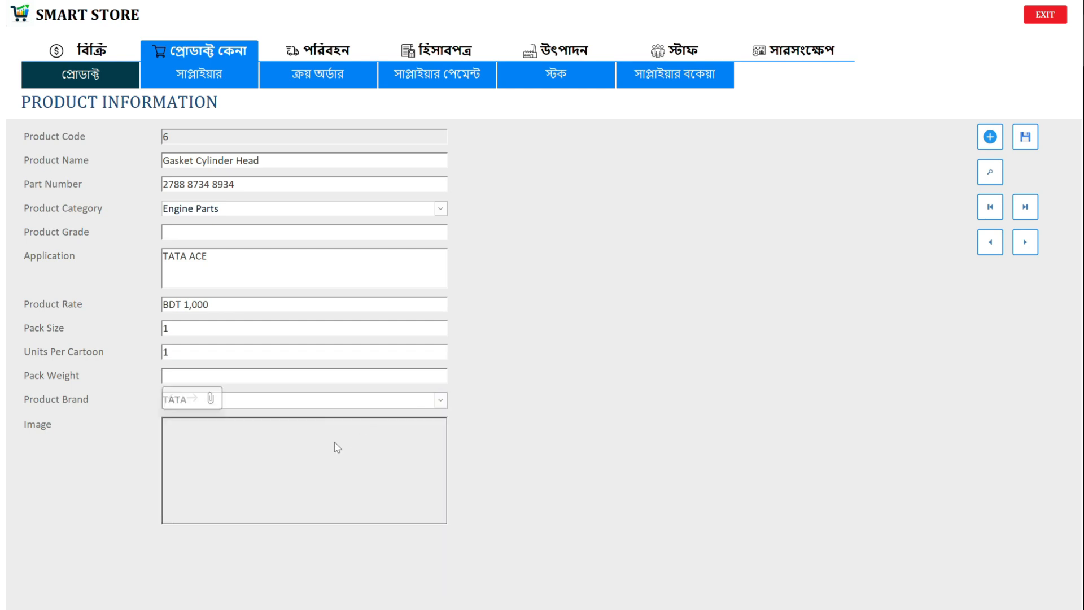
{"action": "left_click", "coordinate": [217, 400]}
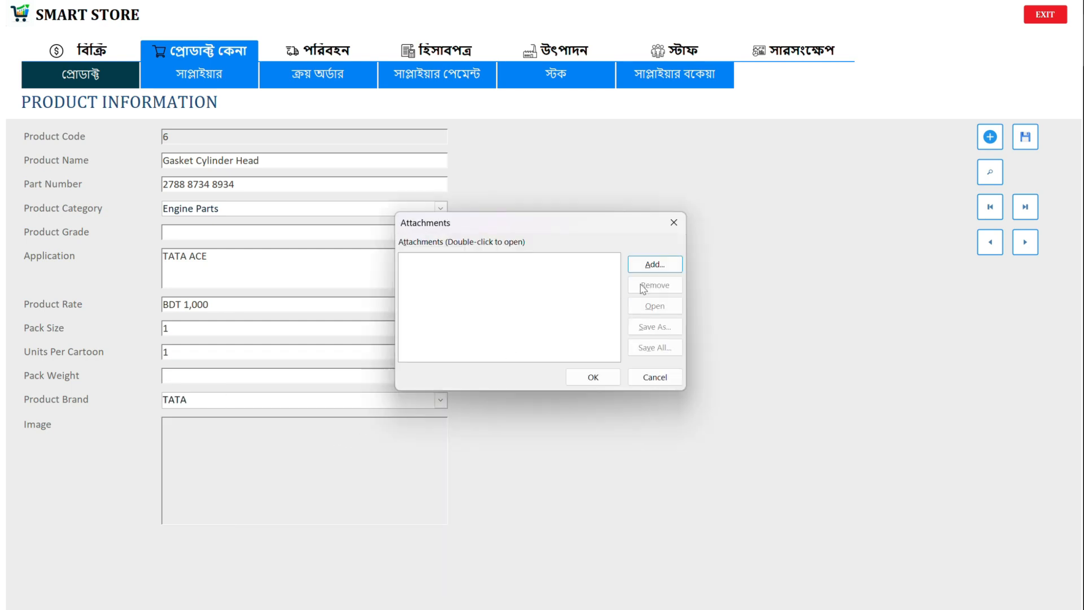
{"action": "left_click", "coordinate": [654, 264]}
{"action": "scroll", "coordinate": [497, 410], "scroll_direction": "down", "scroll_amount": 15}
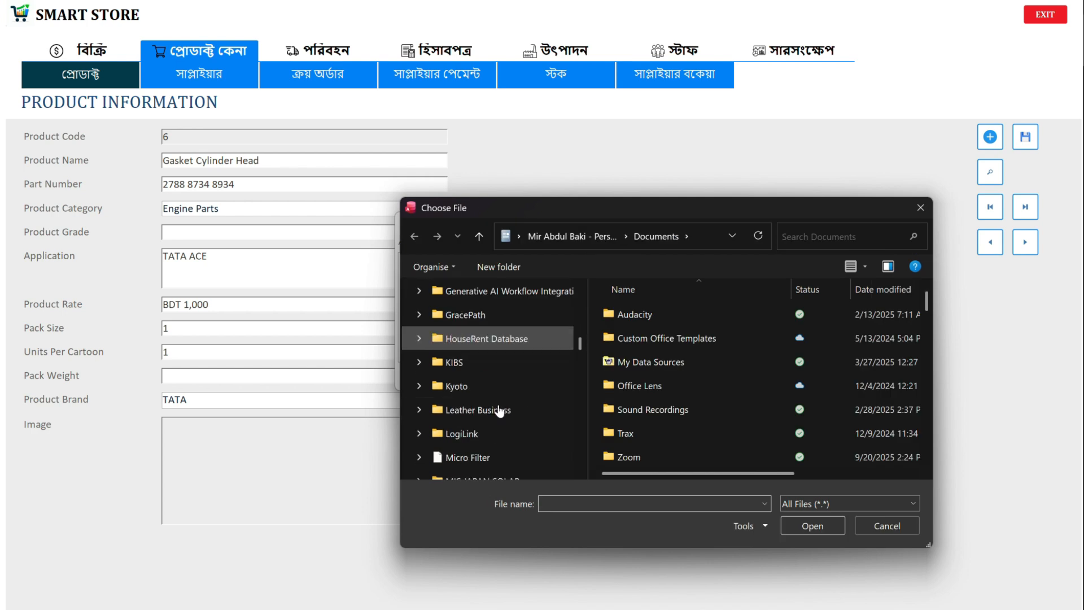
{"action": "scroll", "coordinate": [498, 411], "scroll_direction": "down", "scroll_amount": 10}
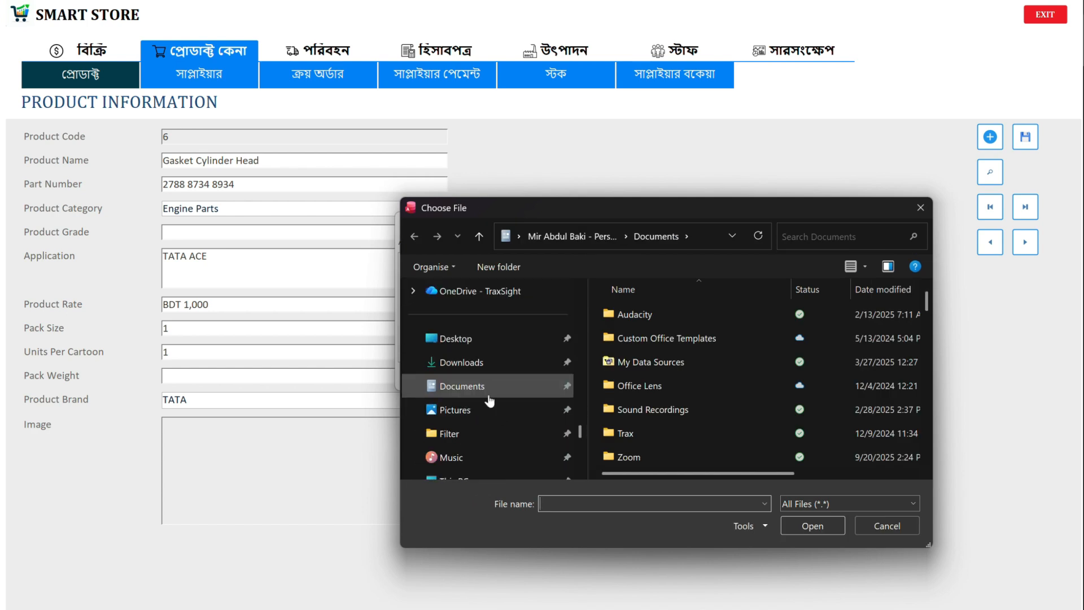
{"action": "left_click", "coordinate": [467, 338]}
{"action": "key", "text": "g"}
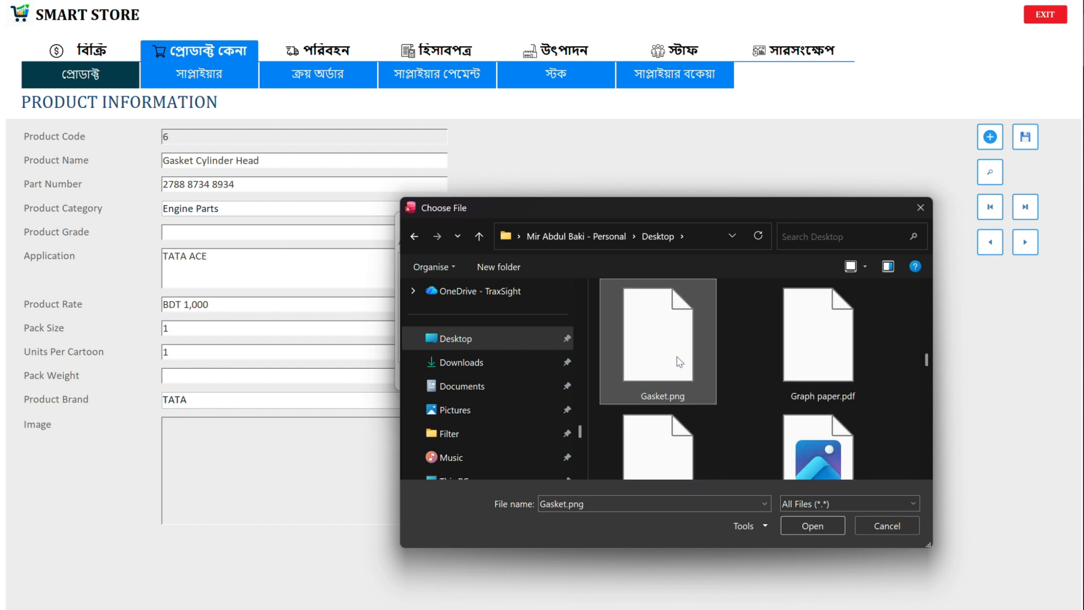
{"action": "double_click", "coordinate": [677, 357]}
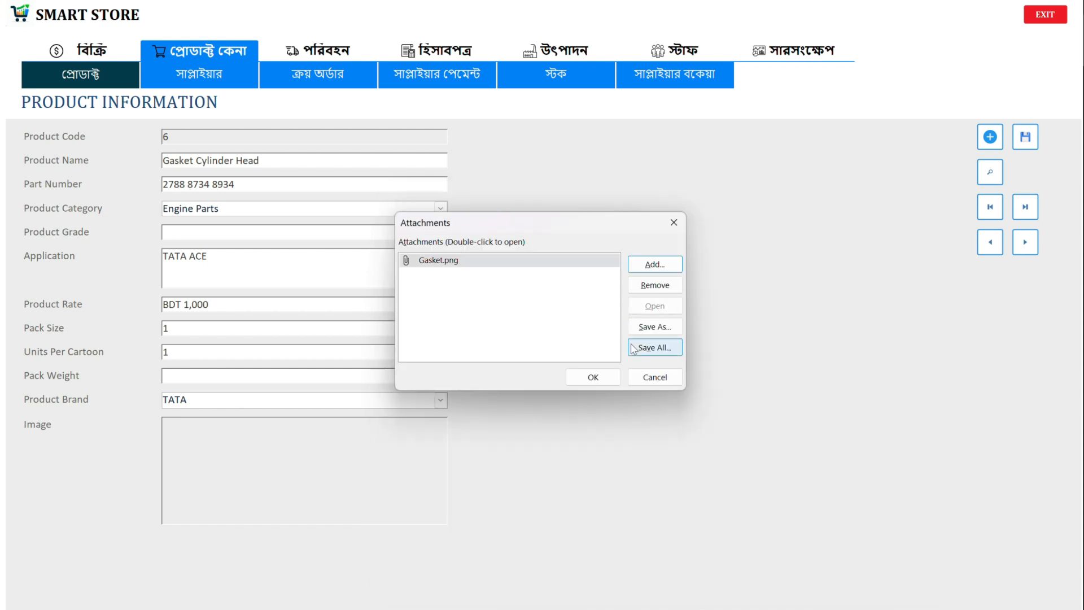
{"action": "left_click", "coordinate": [593, 377]}
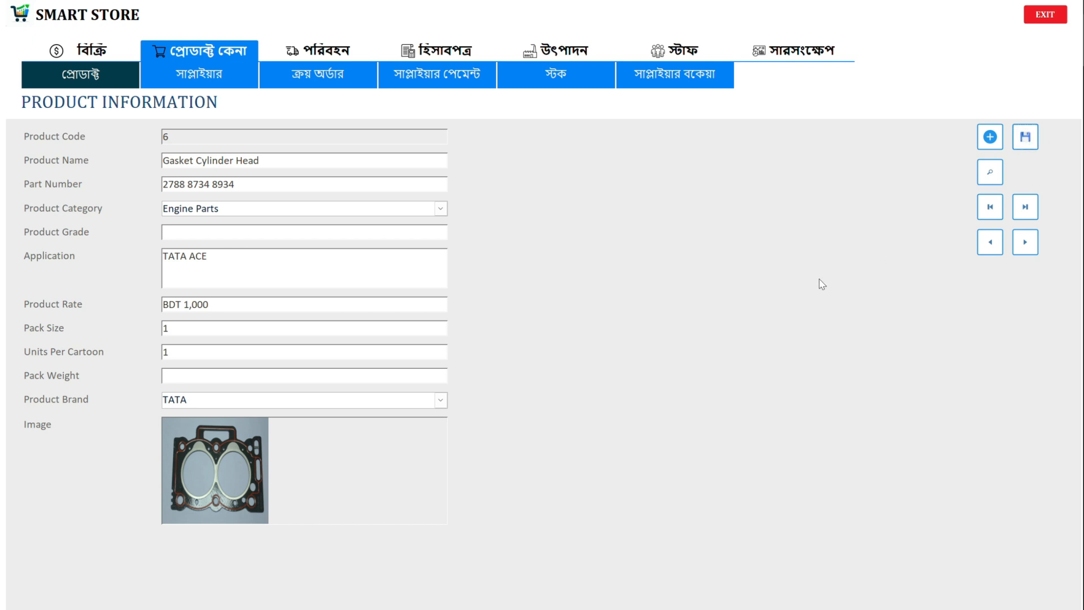
- Start another new product record and name it MAC GOLD PLUS
{"action": "left_click", "coordinate": [994, 144]}
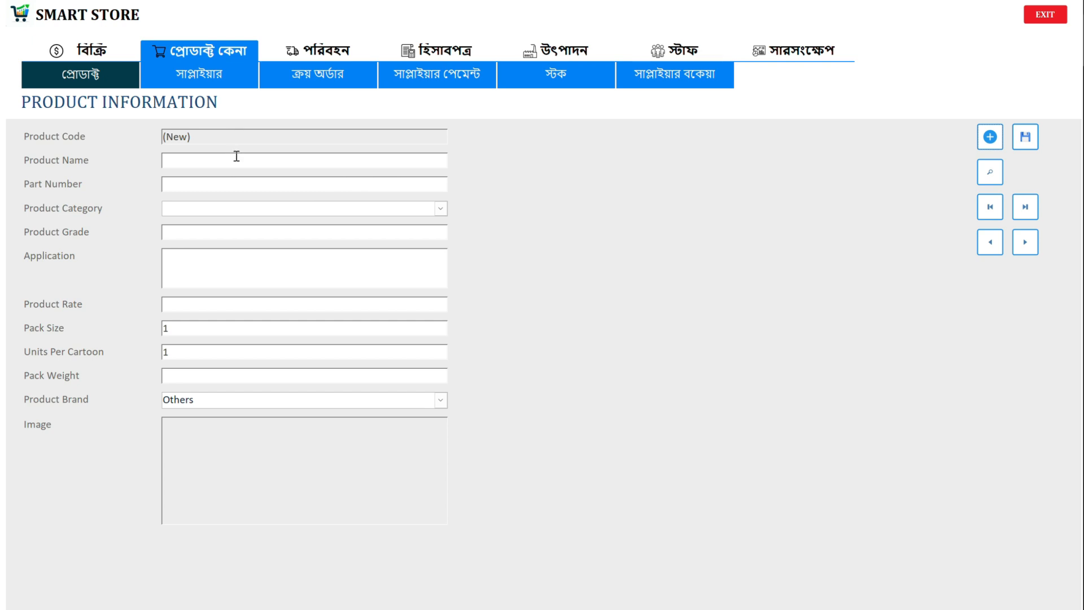
{"action": "left_click", "coordinate": [273, 161]}
{"action": "type", "text": "N"}
{"action": "key", "text": "BackSpace"}
{"action": "type", "text": "NAC"}
{"action": "key", "text": "BackSpace"}
{"action": "key", "text": "BackSpace"}
{"action": "key", "text": "BackSpace"}
{"action": "key", "text": "BackSpace"}
{"action": "type", "text": "MAC GOLD"}
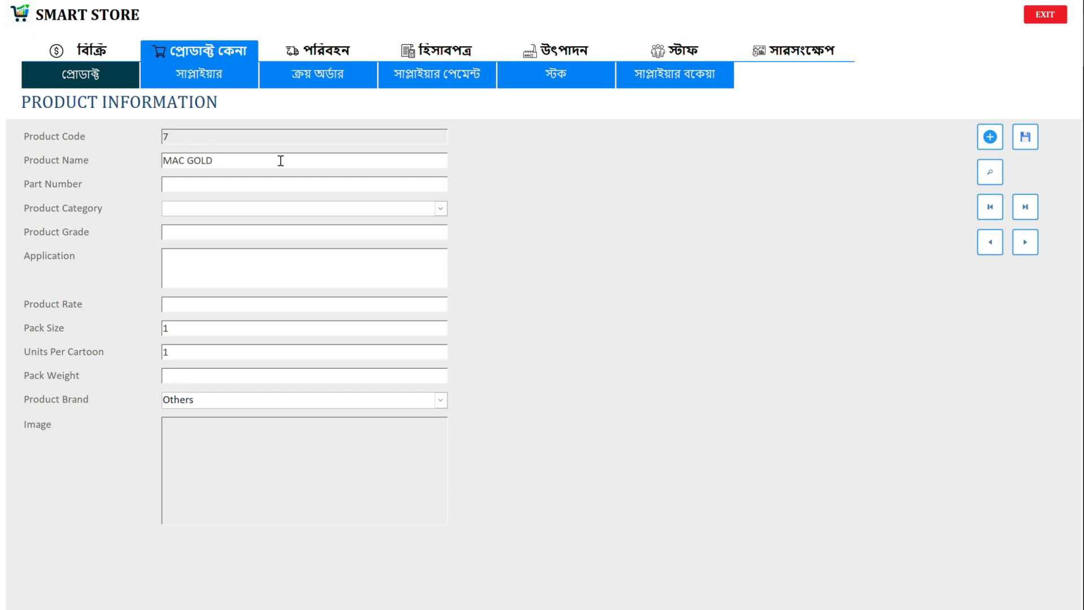
{"action": "type", "text": " PLUS"}
- Assign MAC GOLD PLUS to the Lubricants category and set its product grade to 20W50
{"action": "left_click", "coordinate": [441, 208]}
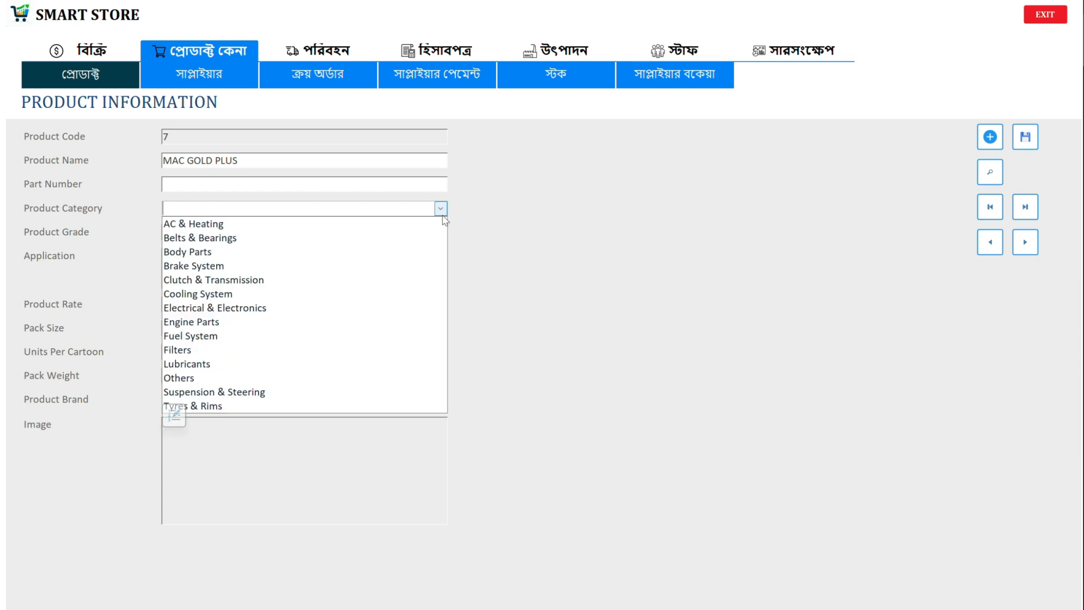
{"action": "left_click", "coordinate": [285, 364]}
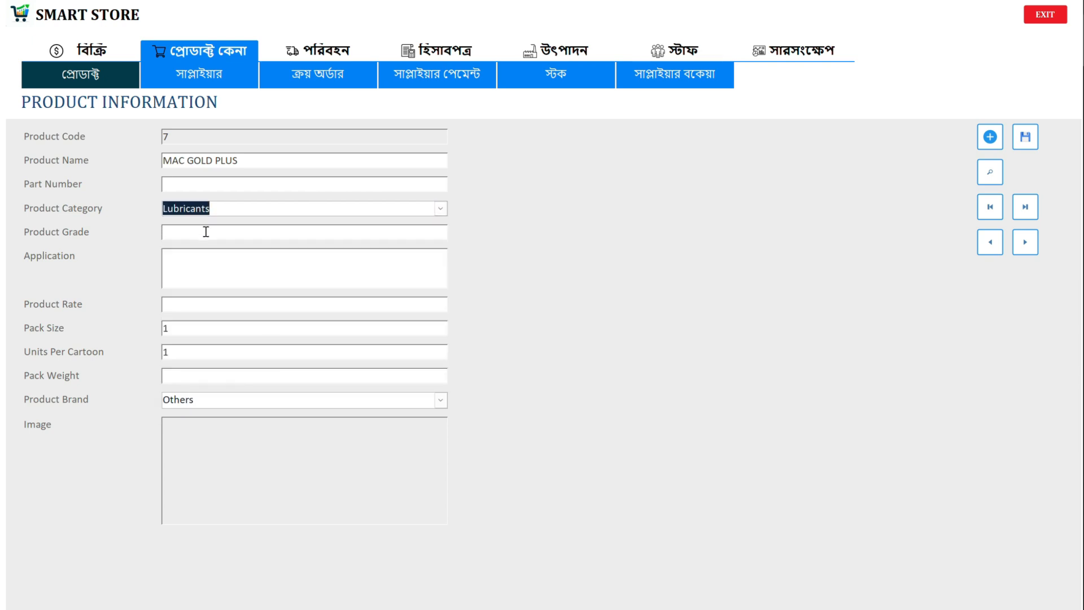
{"action": "left_click", "coordinate": [207, 237]}
{"action": "type", "text": "20W50"}
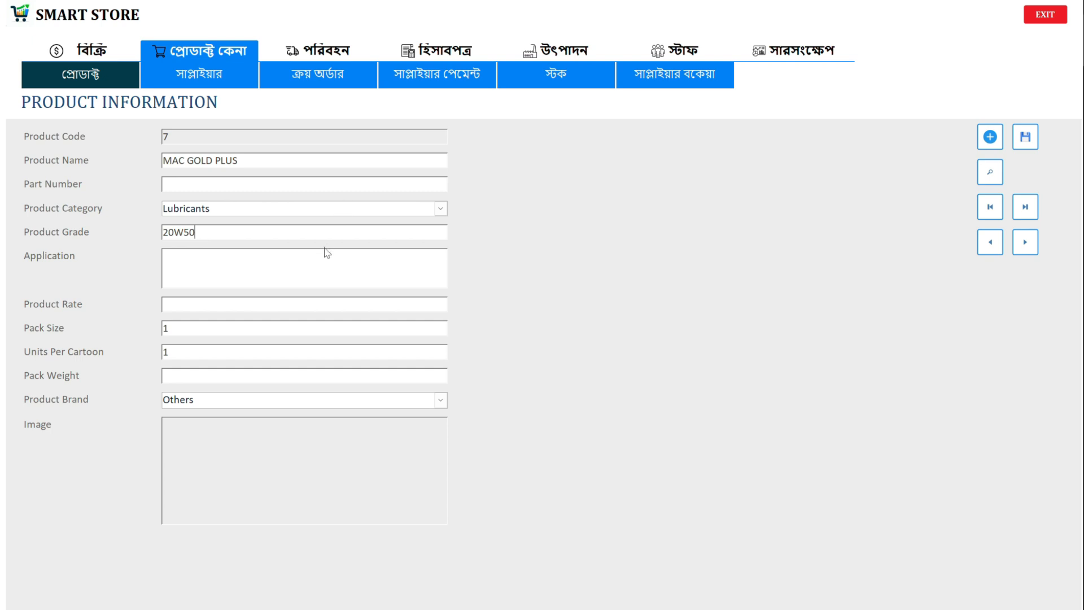
- Enter Engine Oil as the application of MAC GOLD PLUS and set its product rate to 600
{"action": "left_click", "coordinate": [319, 264]}
{"action": "type", "text": "Engine Oil"}
{"action": "left_click", "coordinate": [322, 309]}
{"action": "type", "text": "600"}
- Set the pack size of MAC GOLD PLUS to 5, the units per carton to 4 and the pack weight to 20
{"action": "left_click", "coordinate": [238, 323]}
{"action": "key", "text": "shift+Home"}
{"action": "type", "text": "5"}
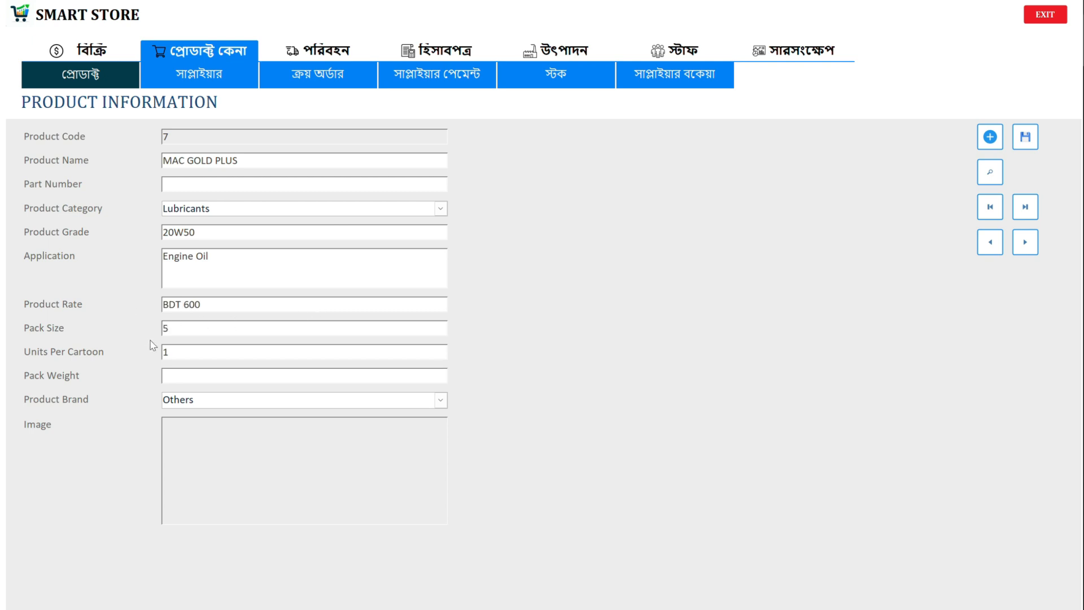
{"action": "left_click", "coordinate": [163, 351]}
{"action": "key", "text": "BackSpace"}
{"action": "type", "text": "4"}
{"action": "type", "text": "20"}
- Set the brand of MAC GOLD PLUS to OTHER and save the product record
{"action": "left_click", "coordinate": [440, 400]}
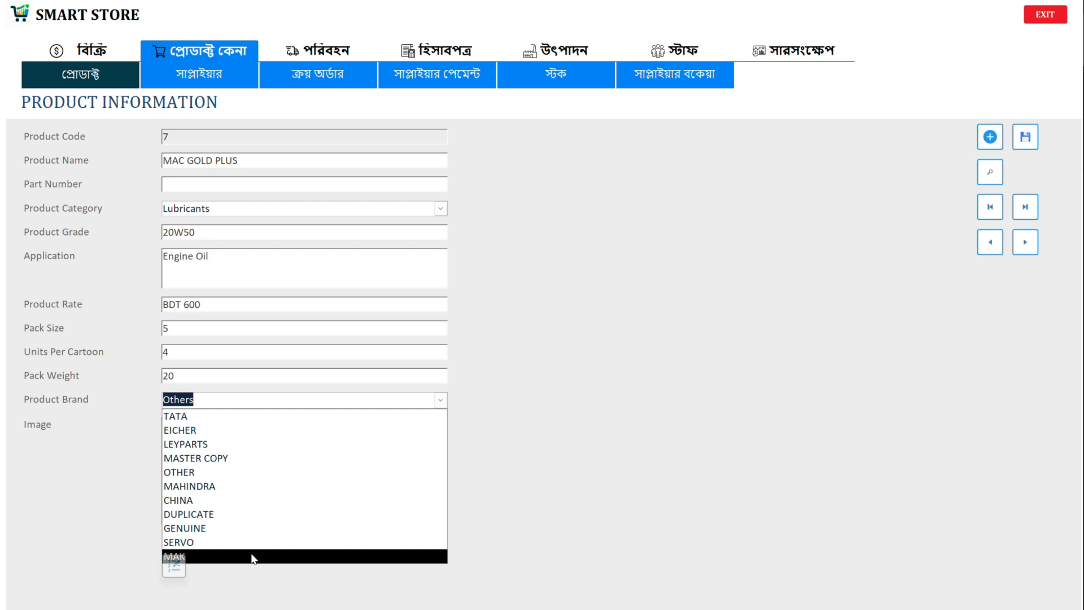
{"action": "left_click", "coordinate": [243, 477]}
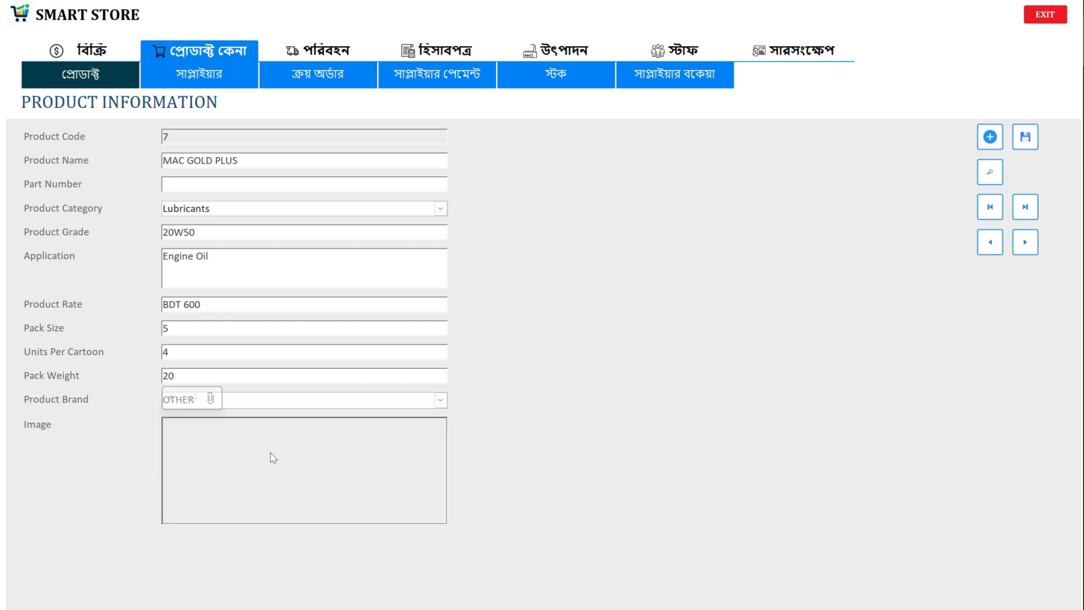
{"action": "left_click", "coordinate": [1028, 138]}
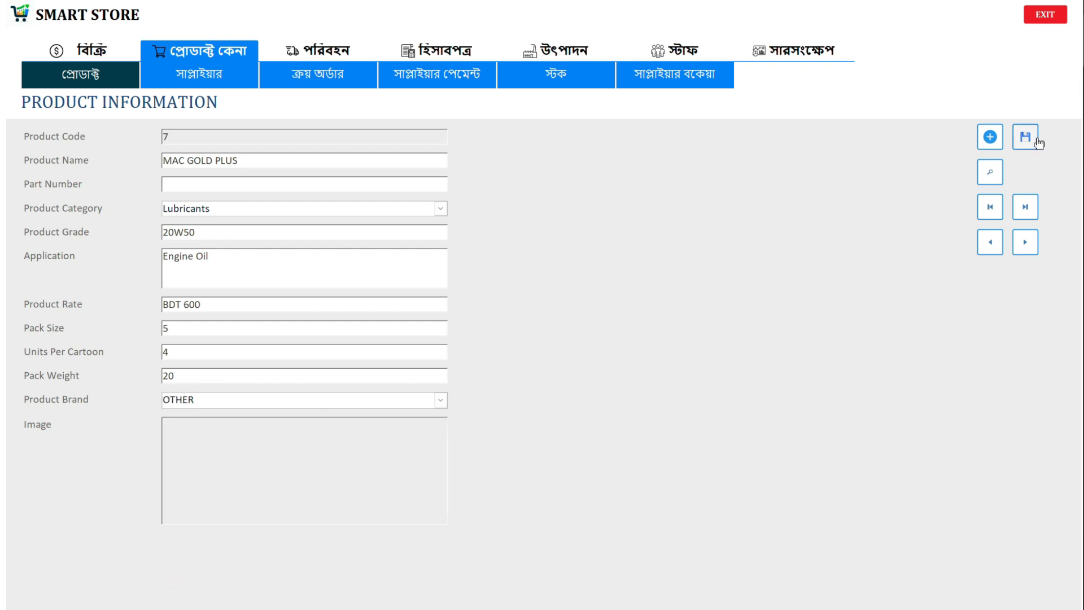
- Create a new supplier record dated 4/8/2026
{"action": "left_click", "coordinate": [213, 88]}
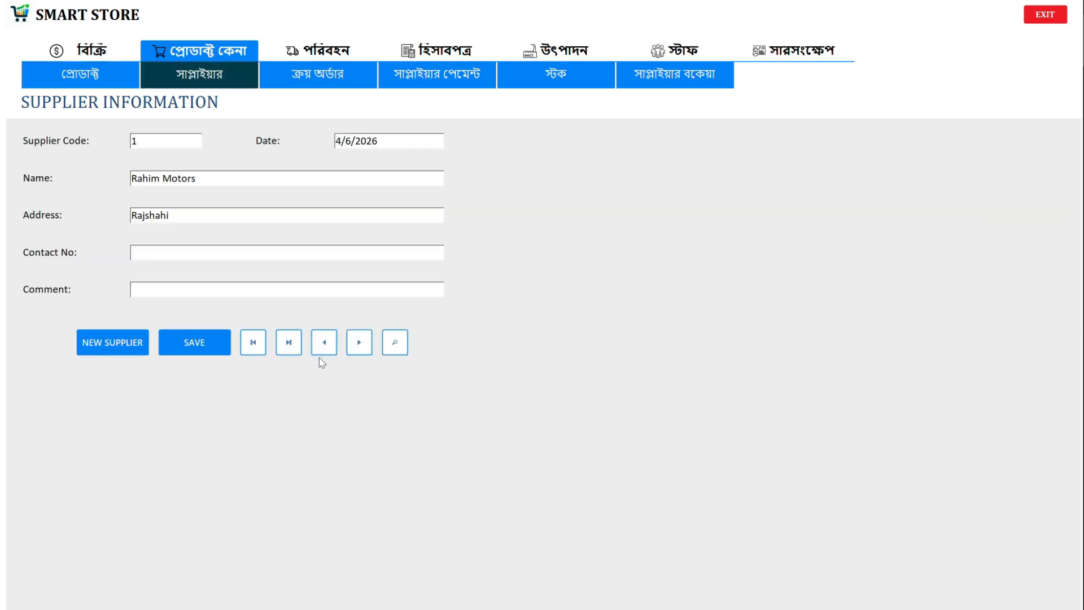
{"action": "left_click", "coordinate": [147, 347]}
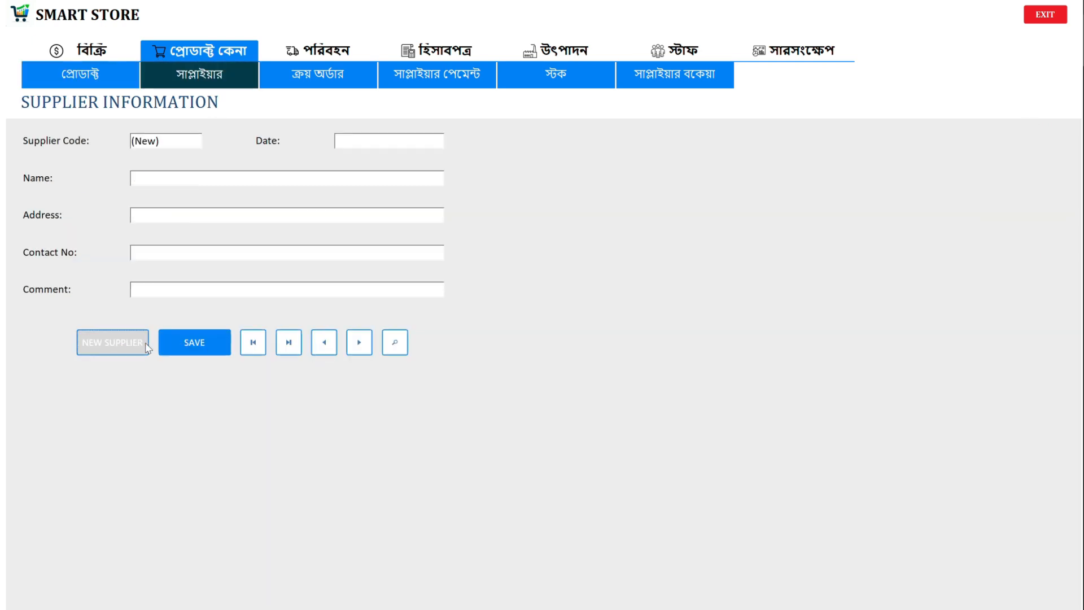
{"action": "left_click", "coordinate": [379, 143]}
{"action": "left_click", "coordinate": [451, 140]}
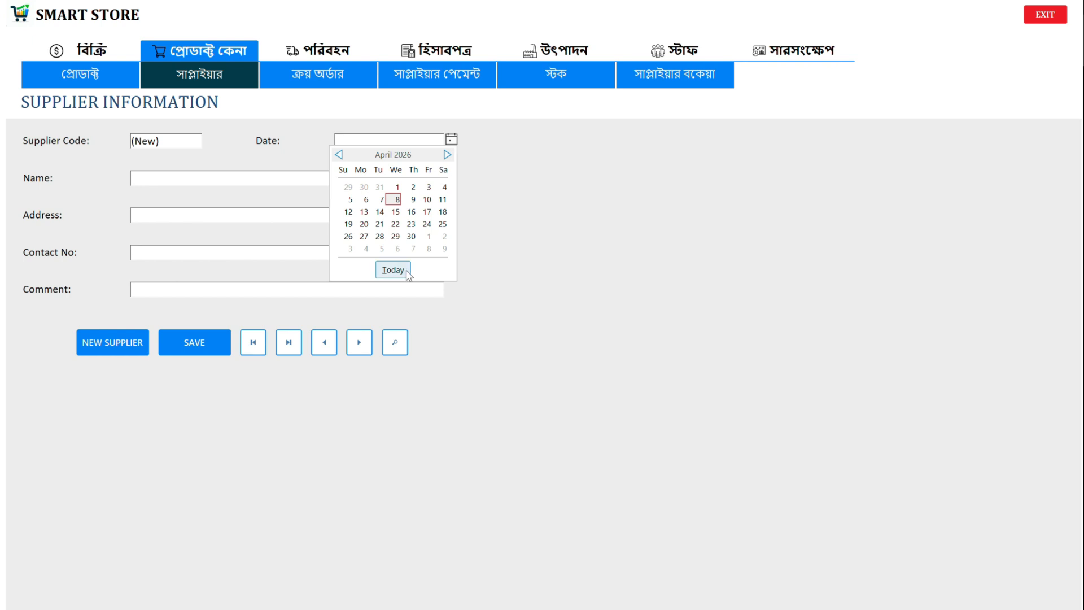
{"action": "left_click", "coordinate": [401, 200]}
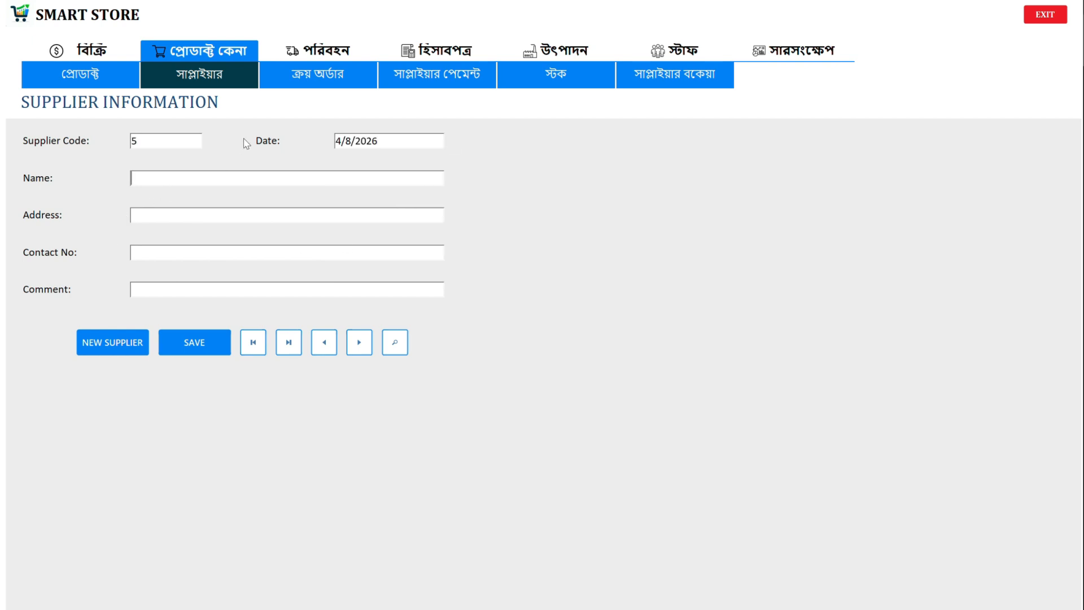
- Name the new supplier BISMILLAH TRADERS and fill in its address
{"action": "type", "text": "Bl"}
{"action": "type", "text": "S"}
{"action": "type", "text": "MILLAH"}
{"action": "type", "text": " TRADERS"}
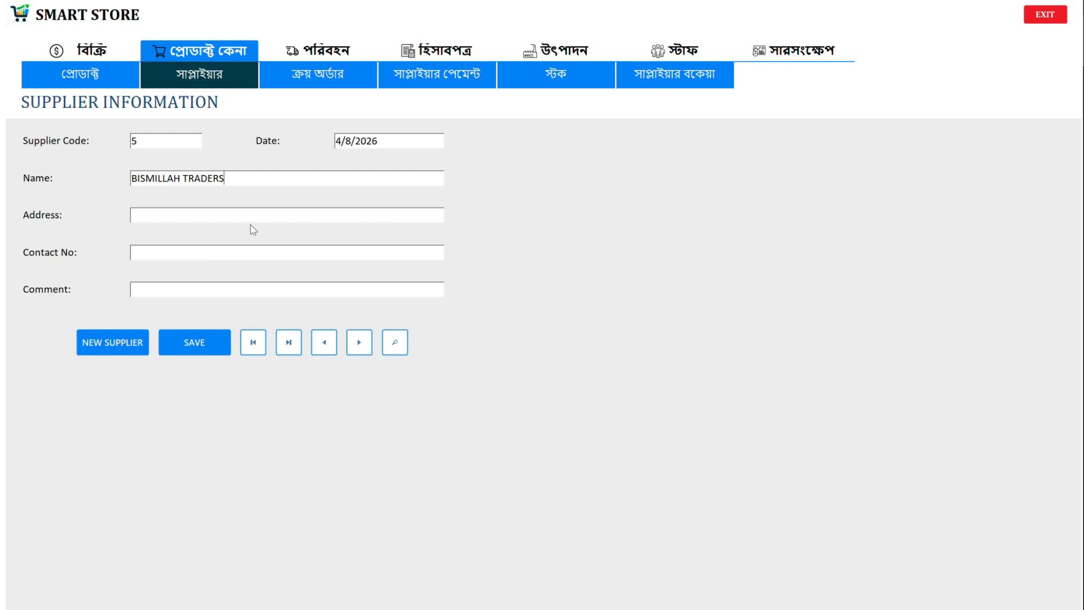
{"action": "left_click", "coordinate": [254, 214]}
{"action": "type", "text": "ABDULLAHPUR, DHAKA"}
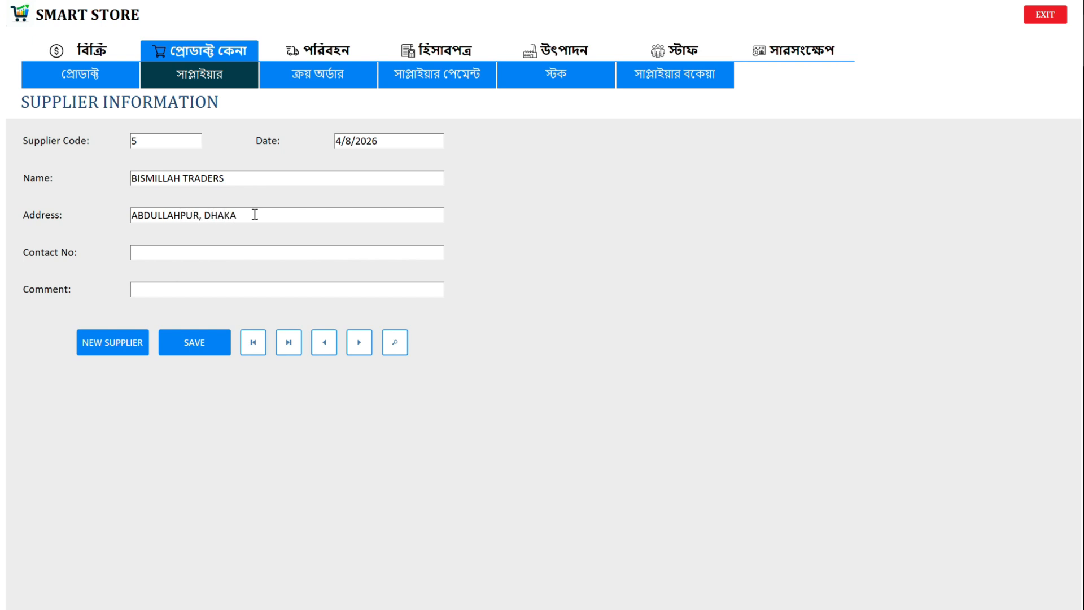
- Fill in the supplier's contact number, add the comment "Provides Parts & Lubricants" and save the record
{"action": "left_click", "coordinate": [278, 257]}
{"action": "type", "text": "01111111111"}
{"action": "left_click", "coordinate": [242, 289]}
{"action": "type", "text": "Provides"}
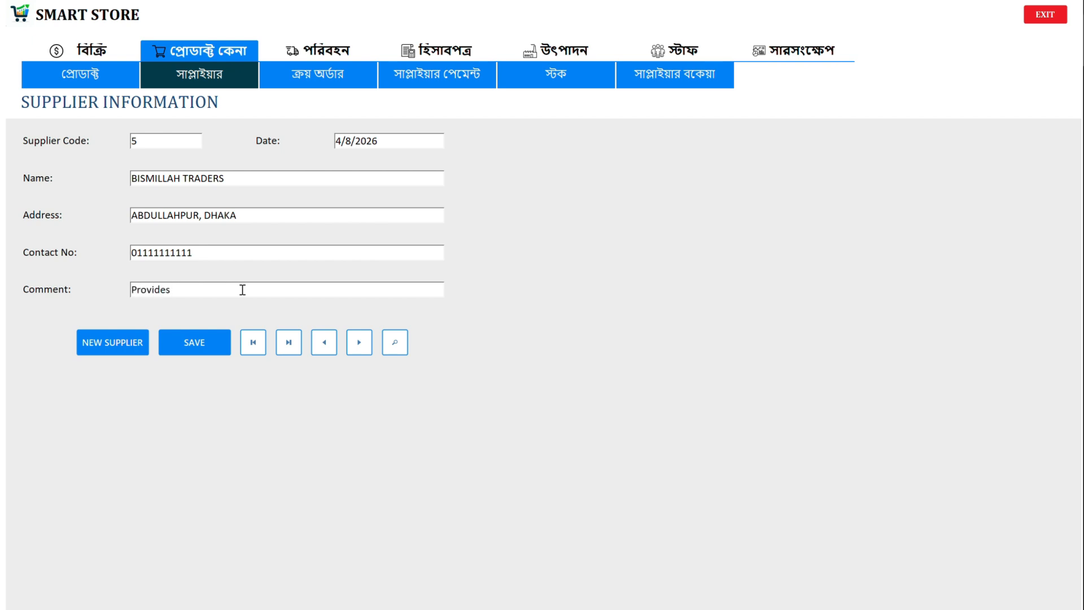
{"action": "type", "text": " Parts & Lubricants"}
{"action": "left_click", "coordinate": [188, 344]}
- Create a new purchase order for supplier BISMILLAH TRADERS and date it April 9, 2026
{"action": "left_click", "coordinate": [331, 83]}
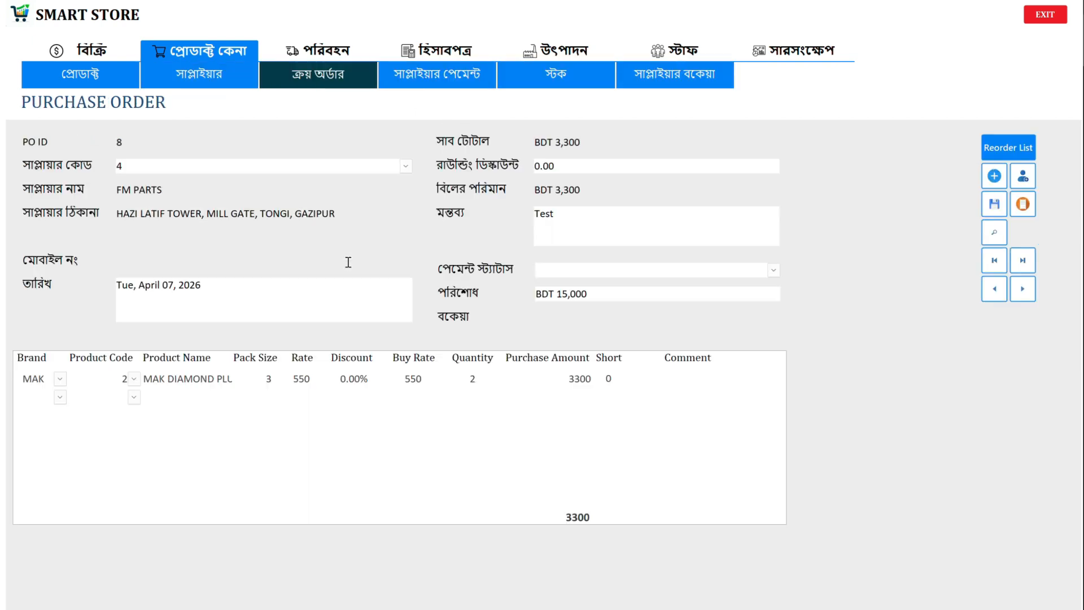
{"action": "left_click", "coordinate": [1000, 180]}
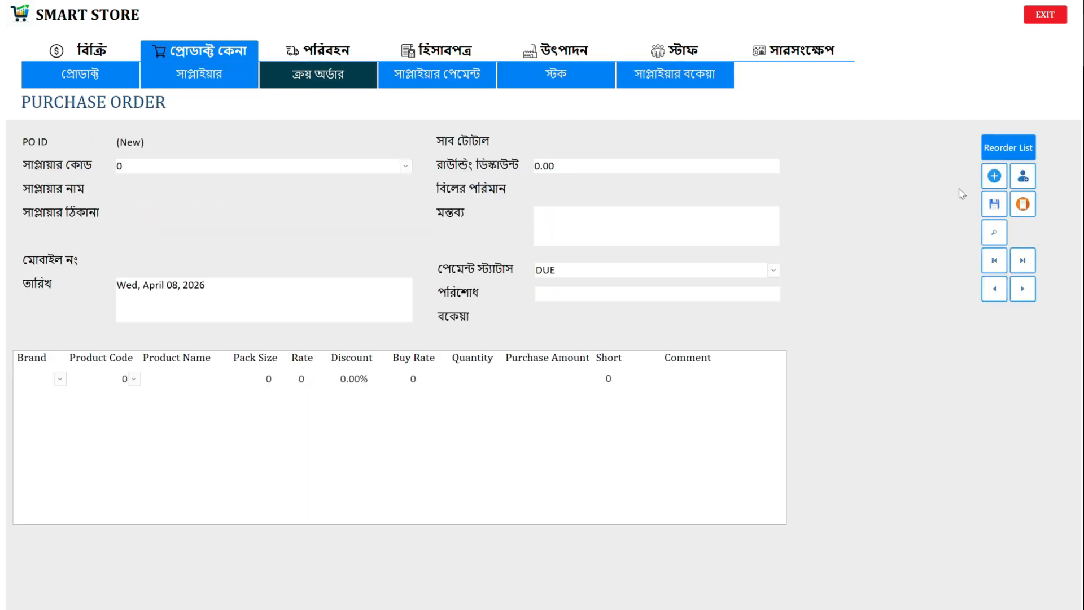
{"action": "left_click", "coordinate": [407, 167]}
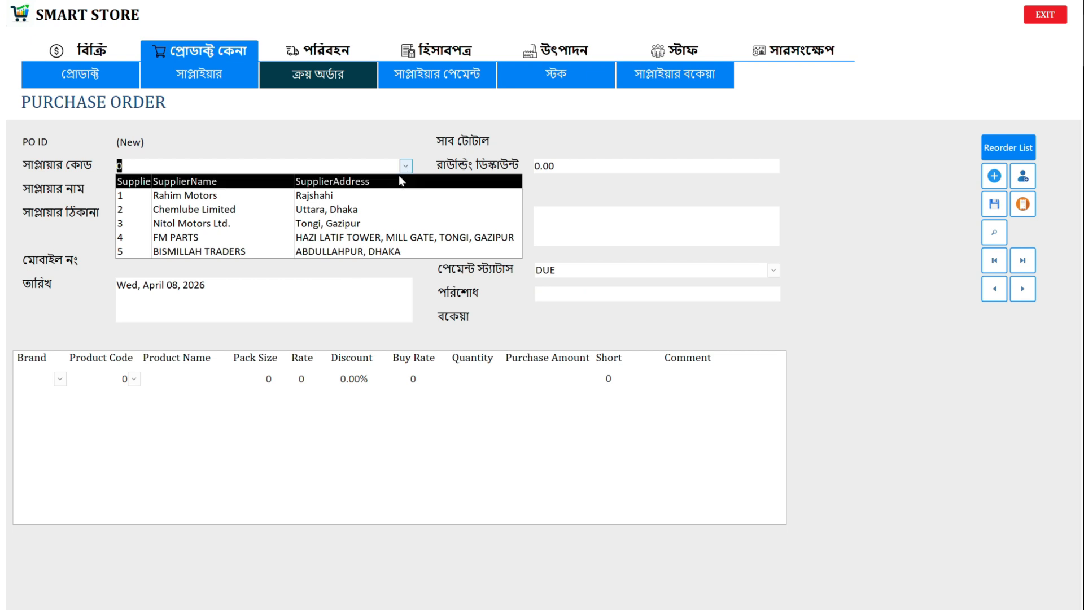
{"action": "left_click", "coordinate": [353, 252]}
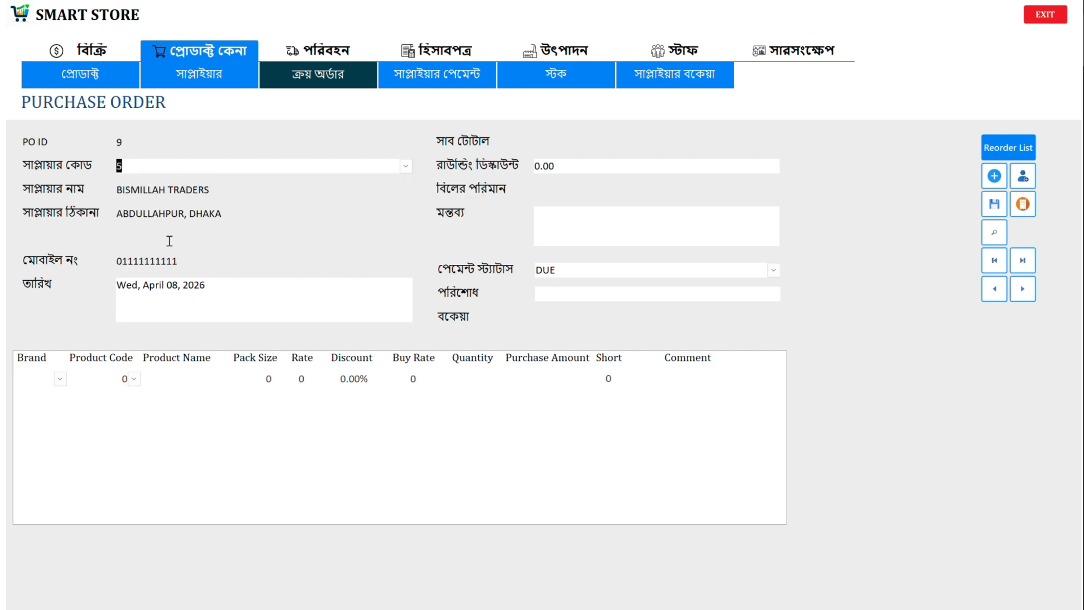
{"action": "left_click", "coordinate": [247, 289]}
{"action": "left_click", "coordinate": [420, 285]}
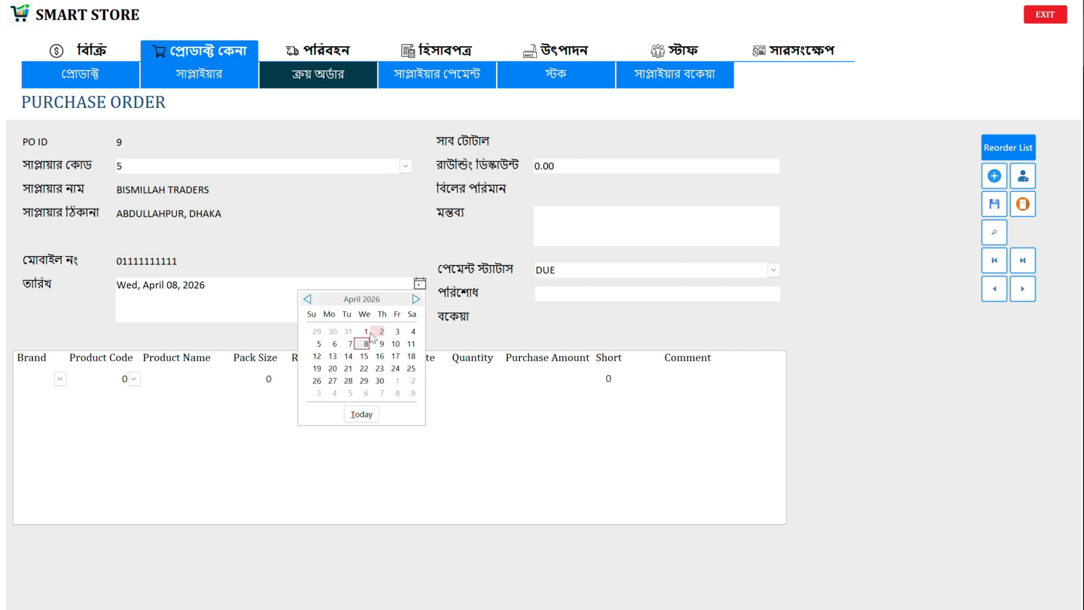
{"action": "left_click", "coordinate": [375, 341]}
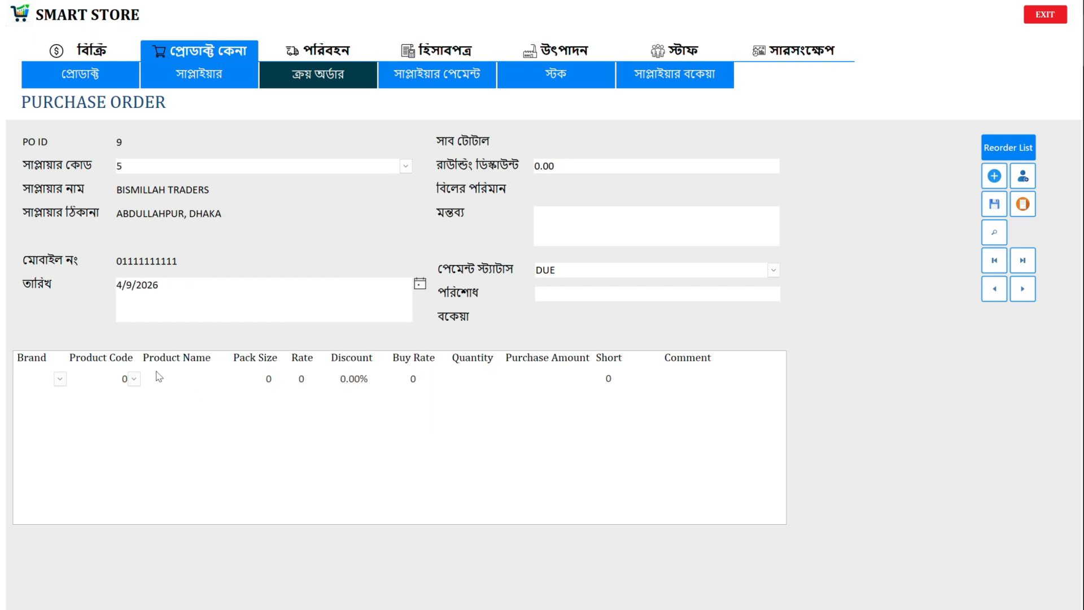
- Add MAK DIAMOND PLUS of brand MAK as the first product line of the purchase order
{"action": "left_click", "coordinate": [60, 378]}
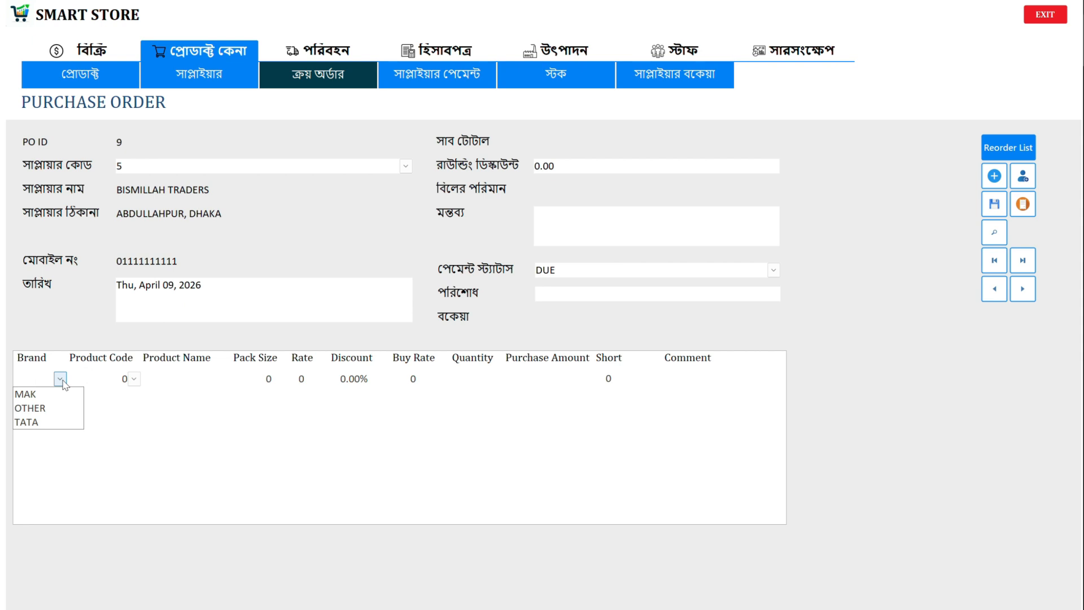
{"action": "left_click", "coordinate": [26, 394]}
{"action": "left_click", "coordinate": [134, 379]}
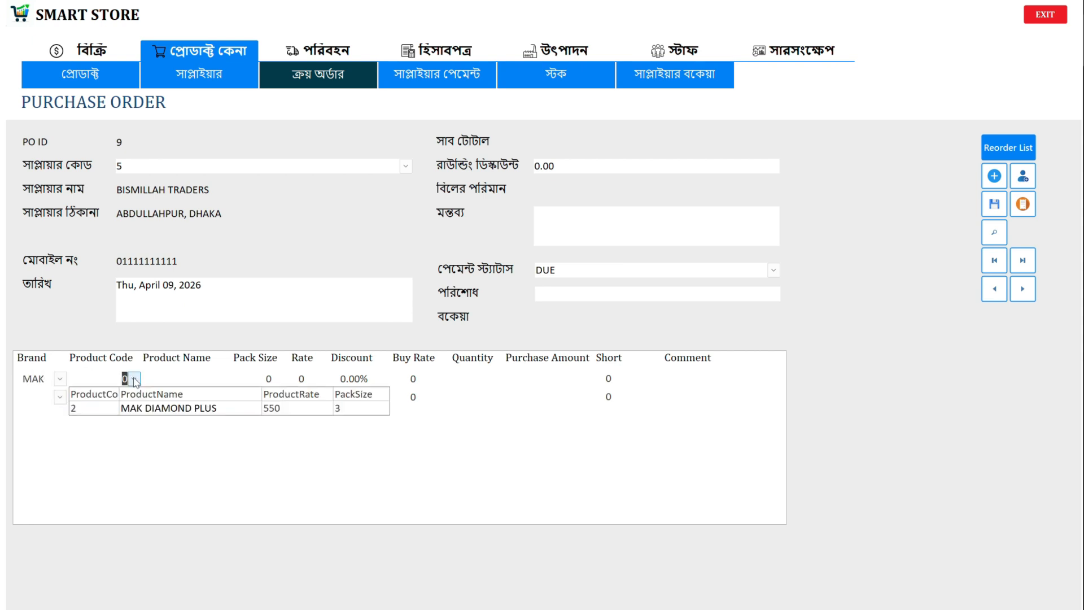
{"action": "left_click", "coordinate": [140, 408]}
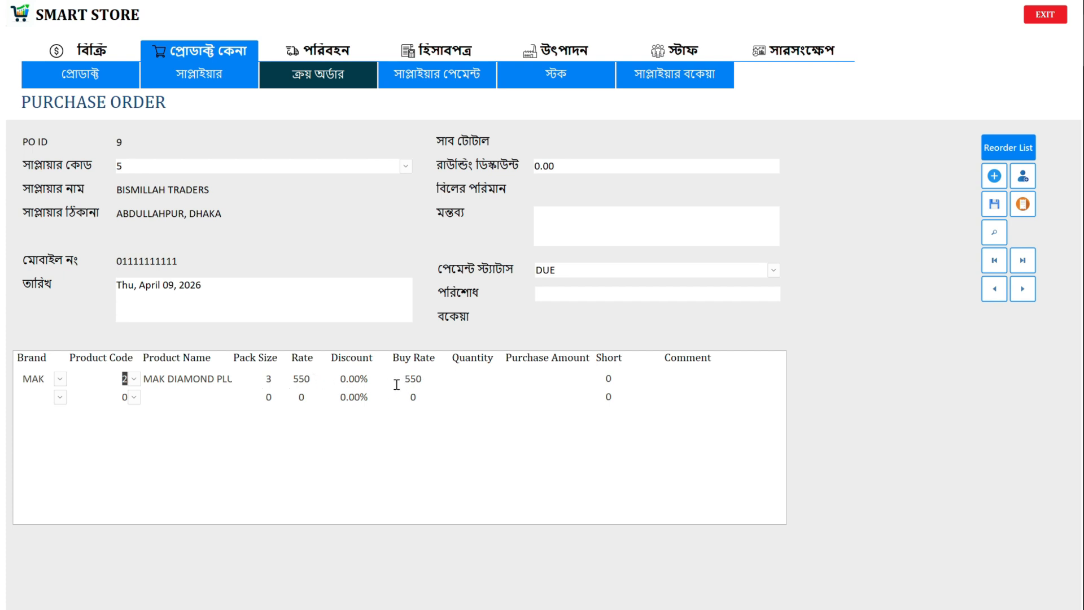
- Give the MAK DIAMOND PLUS line a 5% discount, a quantity of 6 and the comment "Testing"
{"action": "left_click_drag", "start_coordinate": [362, 379], "coordinate": [324, 375]}
{"action": "type", "text": "5"}
{"action": "key", "text": "shift+Tab"}
{"action": "key", "text": "shift+Tab"}
{"action": "left_click", "coordinate": [472, 380]}
{"action": "left_click", "coordinate": [552, 379]}
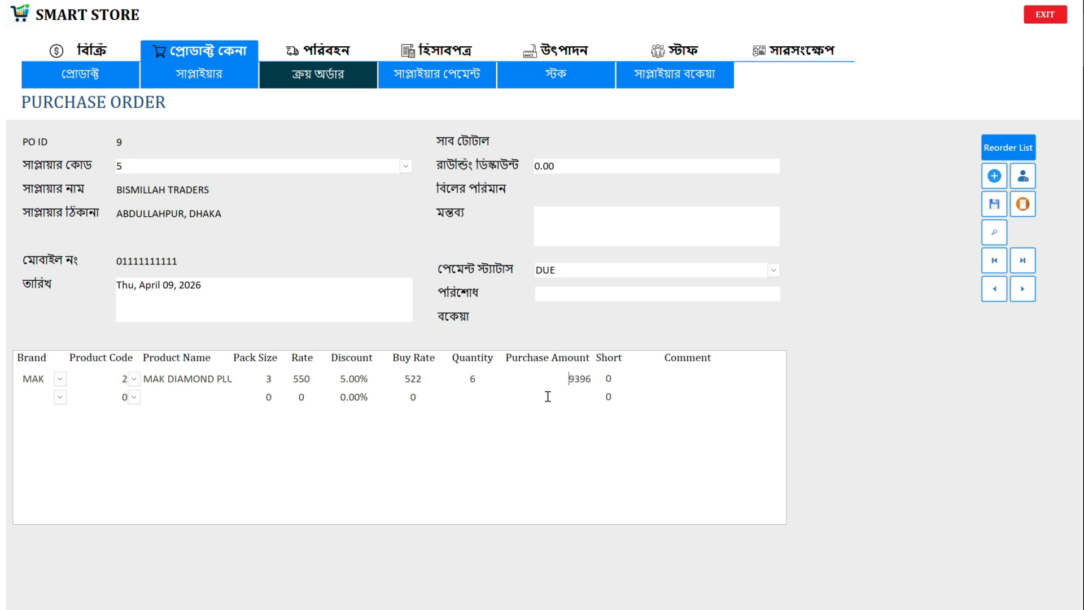
{"action": "left_click", "coordinate": [615, 377]}
{"action": "left_click", "coordinate": [693, 379]}
{"action": "type", "text": "Testing"}
- Add Gasket Cylinder Head of brand TATA as the second product line of the order
{"action": "left_click", "coordinate": [61, 397]}
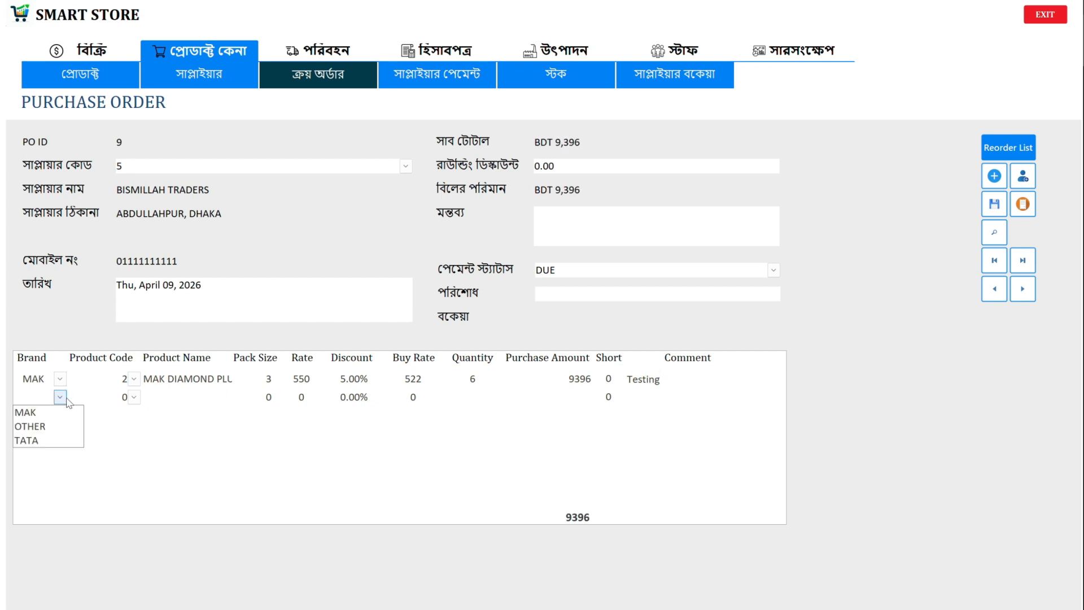
{"action": "left_click", "coordinate": [55, 441]}
{"action": "left_click", "coordinate": [90, 395]}
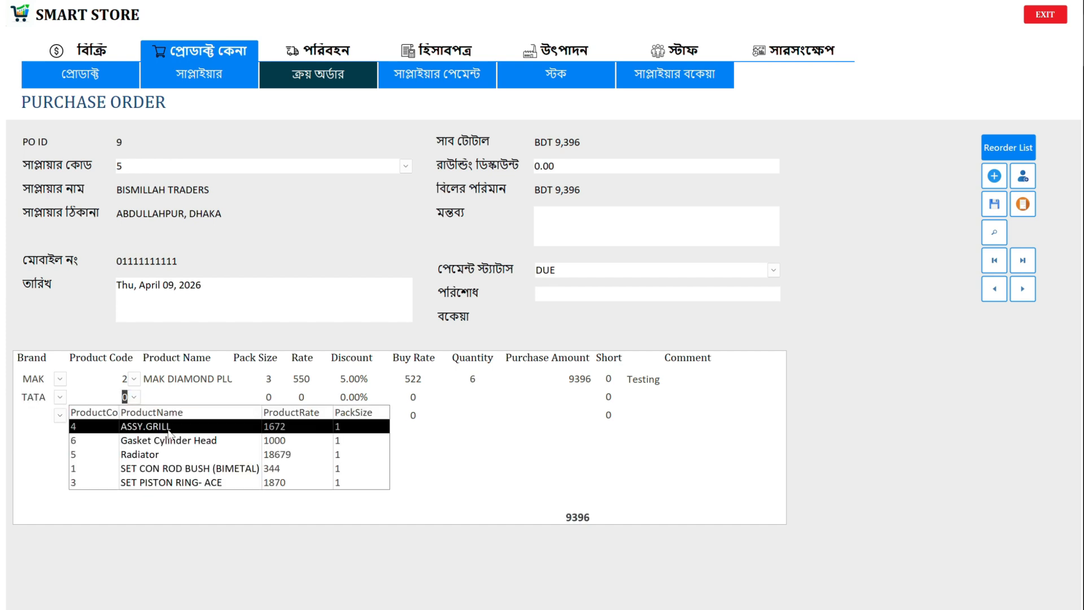
{"action": "left_click", "coordinate": [176, 435]}
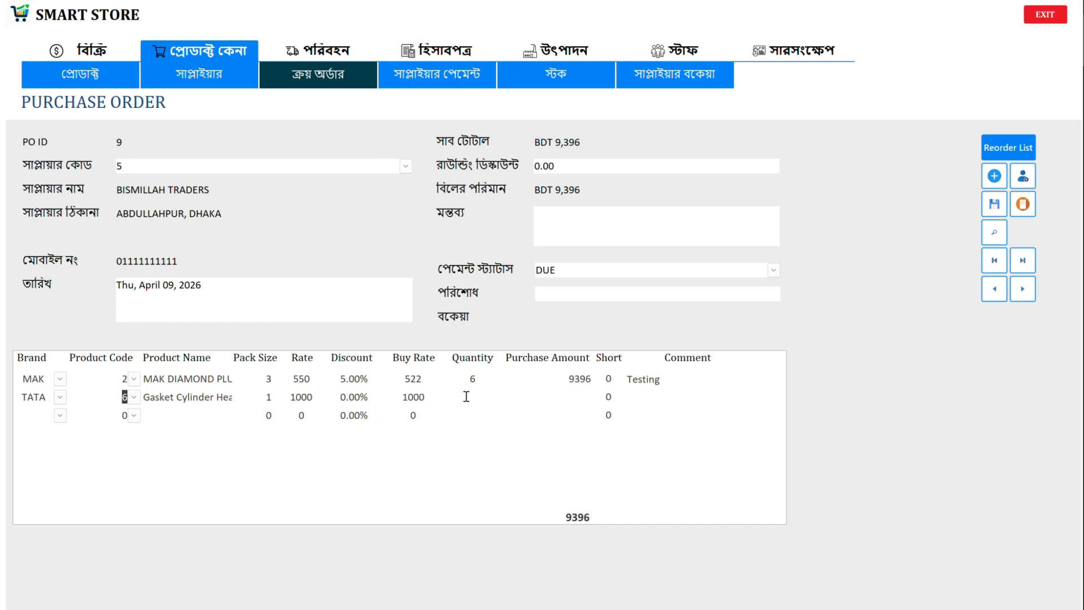
- Give the Gasket Cylinder Head line a 10% discount, a quantity of 10 and the comment "Testing"
{"action": "left_click_drag", "start_coordinate": [331, 397], "coordinate": [398, 397]}
{"action": "type", "text": "10"}
{"action": "key", "text": "Tab"}
{"action": "left_click", "coordinate": [467, 397]}
{"action": "type", "text": "10"}
{"action": "left_click", "coordinate": [586, 397]}
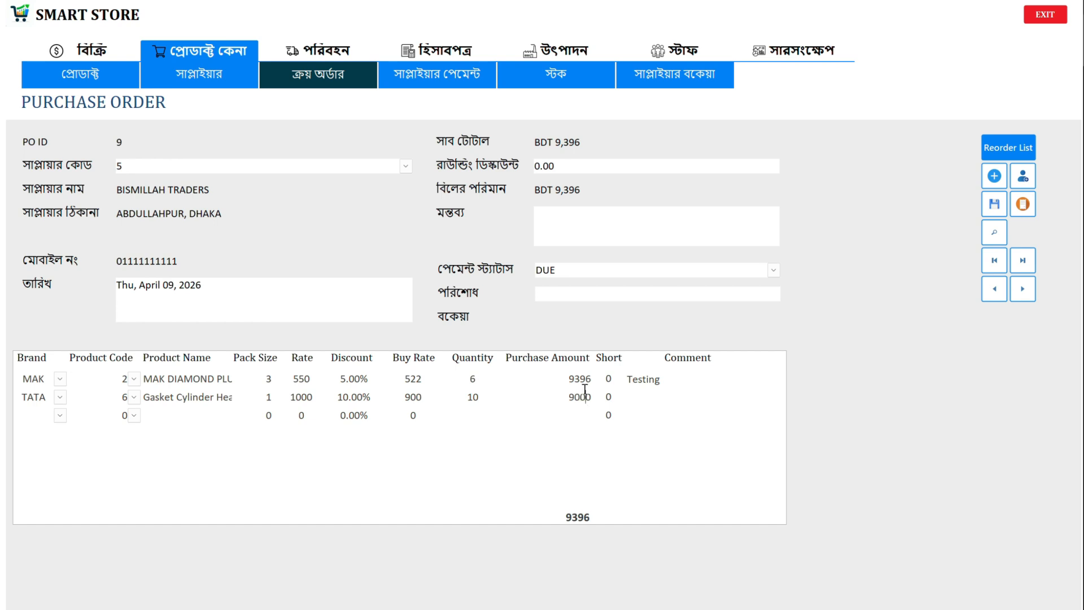
{"action": "left_click", "coordinate": [653, 396]}
{"action": "type", "text": "Testing"}
- Check the order's subtotal, rounding discount and bill amount, and enter "Testing" as the order comment
{"action": "left_click", "coordinate": [598, 144]}
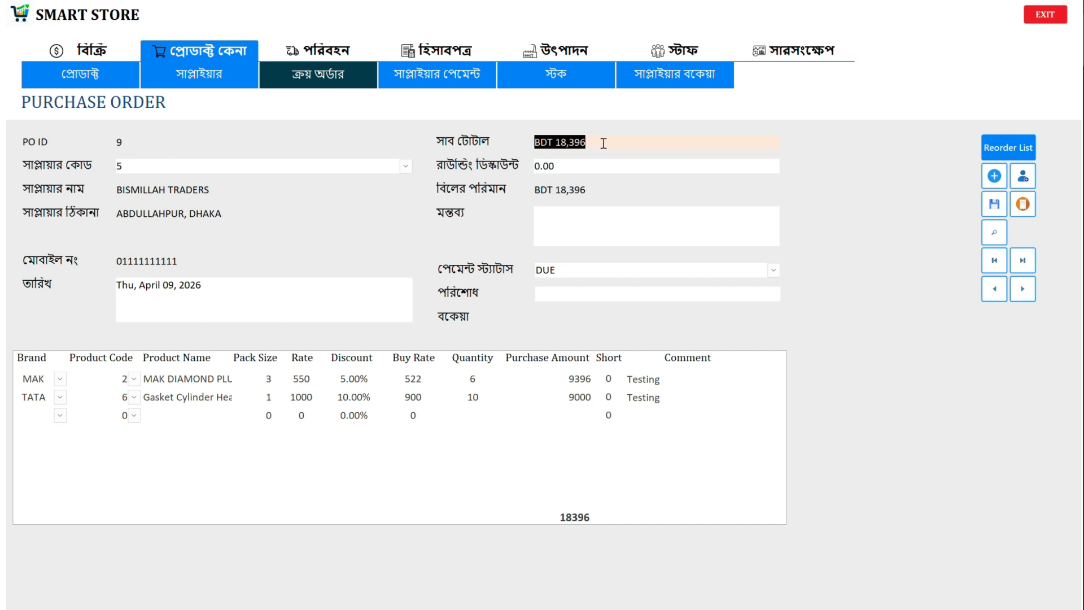
{"action": "left_click", "coordinate": [583, 165]}
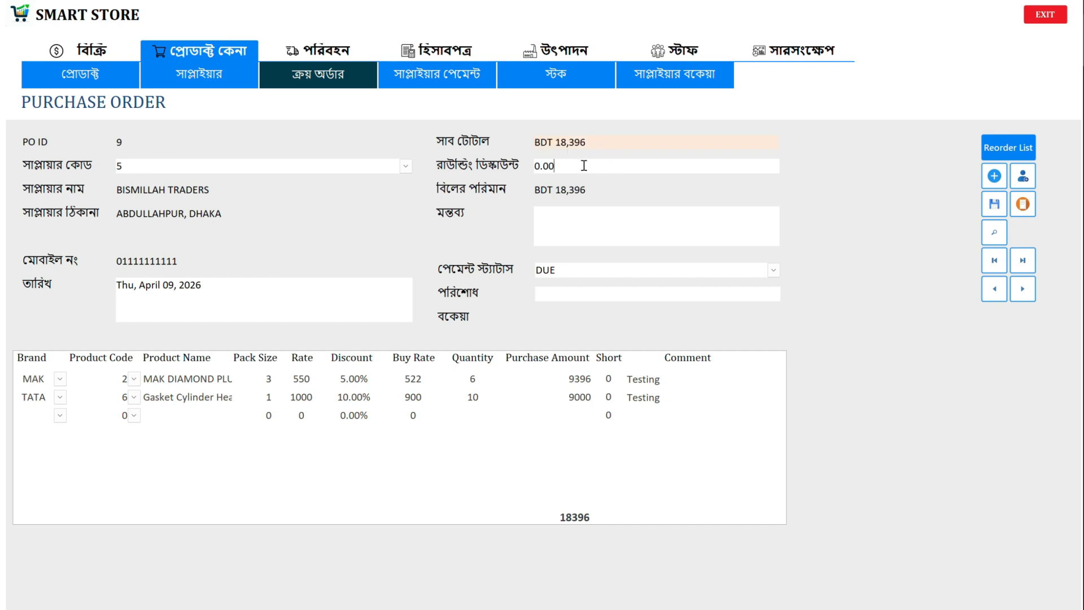
{"action": "left_click", "coordinate": [599, 188]}
{"action": "left_click", "coordinate": [591, 212]}
{"action": "type", "text": "Testing"}
- Enter 10000 as the amount paid on the purchase order and save it
{"action": "left_click", "coordinate": [587, 189]}
{"action": "left_click_drag", "start_coordinate": [590, 190], "coordinate": [483, 192]}
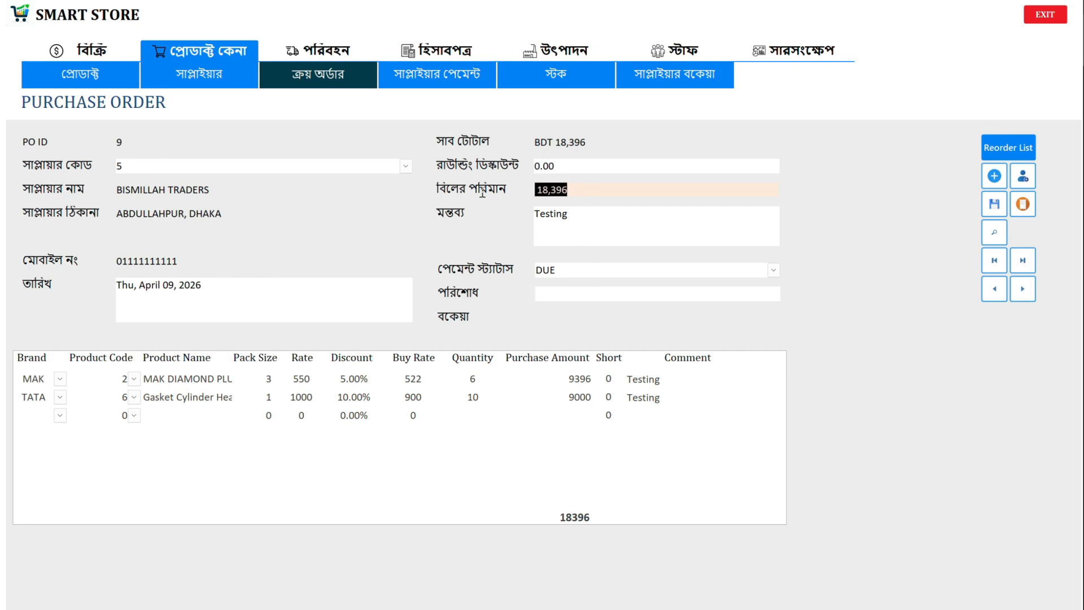
{"action": "left_click", "coordinate": [574, 297]}
{"action": "type", "text": "10000"}
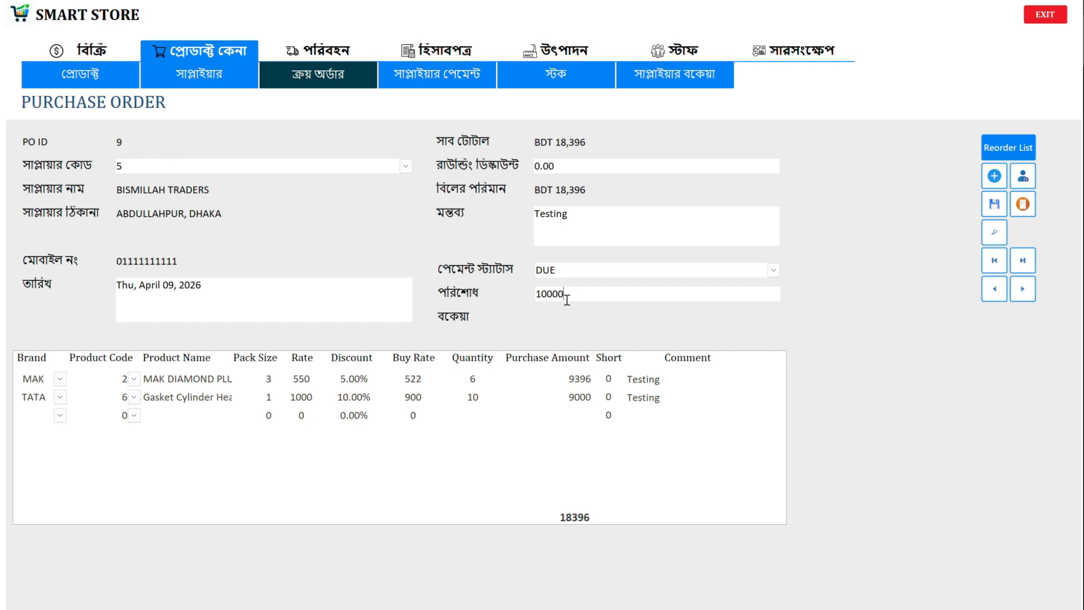
{"action": "left_click", "coordinate": [560, 320]}
{"action": "left_click", "coordinate": [994, 205]}
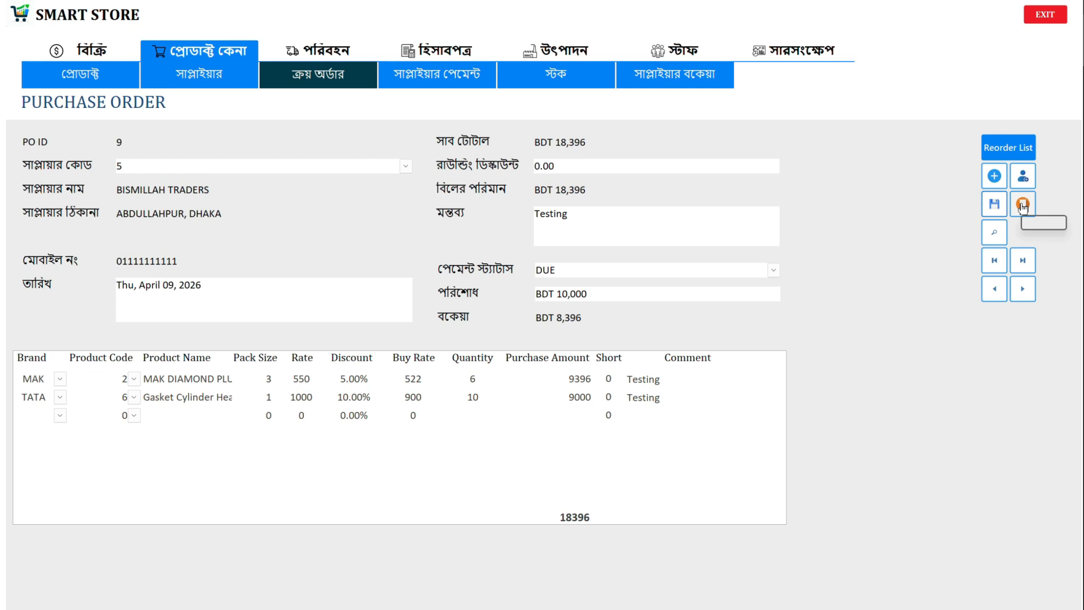
- Preview the purchase order report, then close it
{"action": "left_click", "coordinate": [1022, 206]}
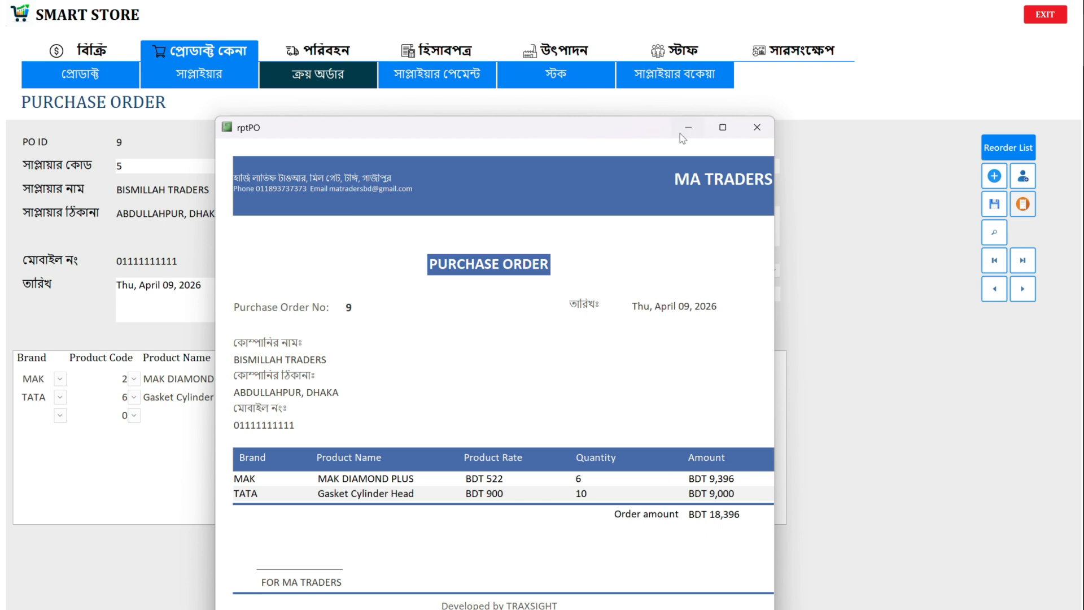
{"action": "left_click_drag", "start_coordinate": [563, 128], "coordinate": [560, 92]}
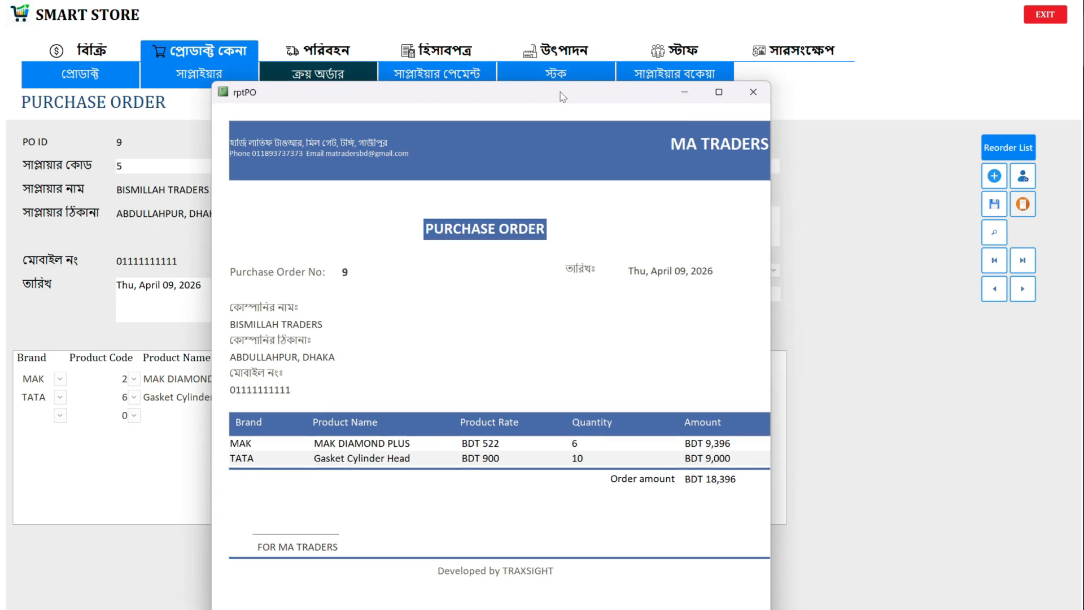
{"action": "left_click", "coordinate": [754, 92]}
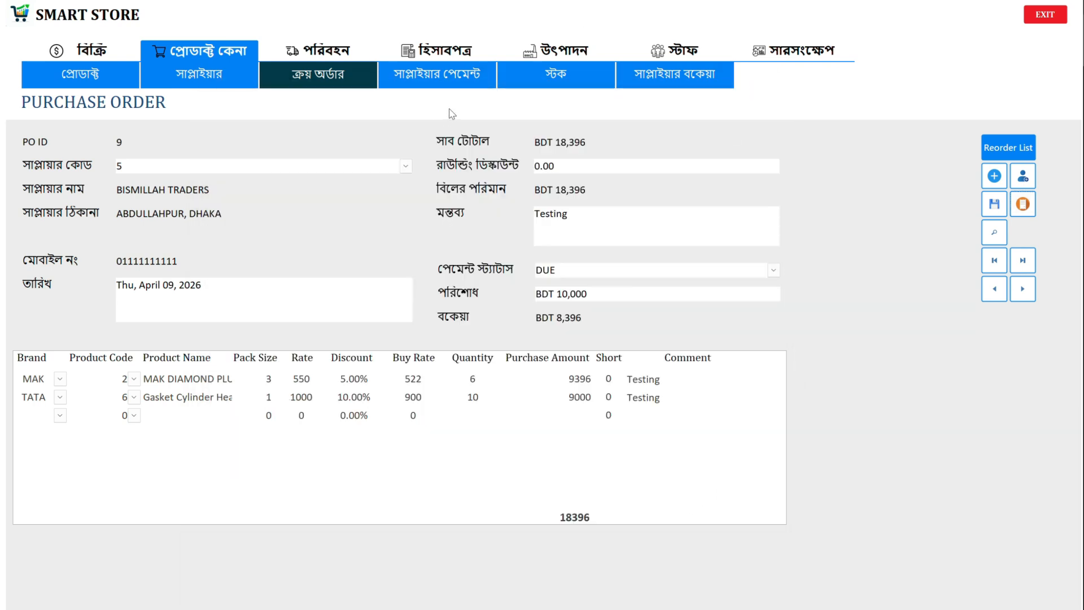
- Check the stock of MAK DIAMOND PLUS and Gasket Cylinder Head in the inventory summary
{"action": "left_click", "coordinate": [526, 84]}
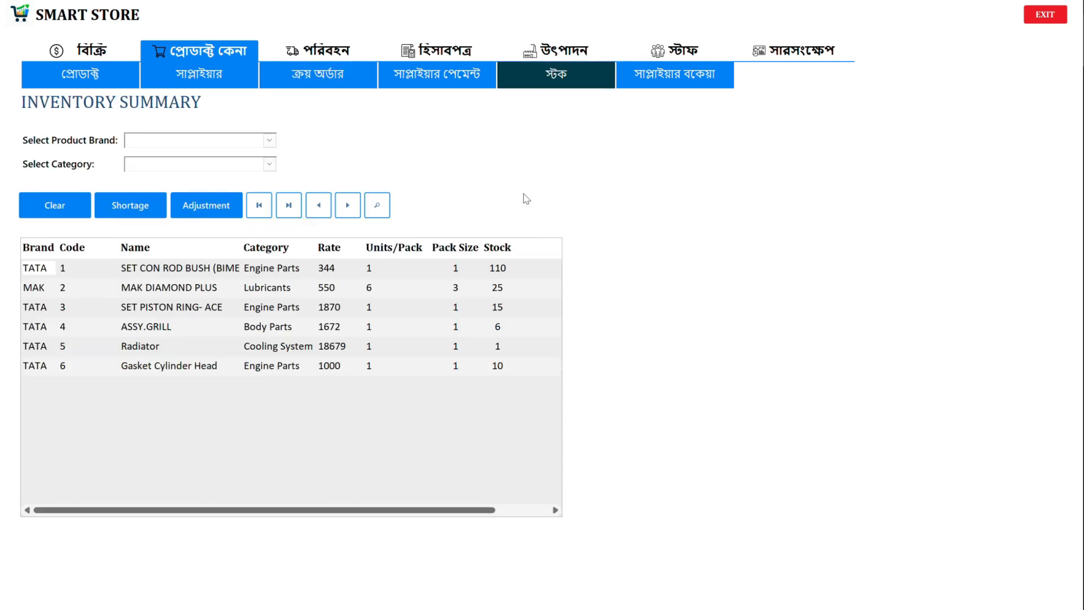
{"action": "left_click", "coordinate": [146, 287]}
{"action": "left_click_drag", "start_coordinate": [146, 288], "coordinate": [229, 288]}
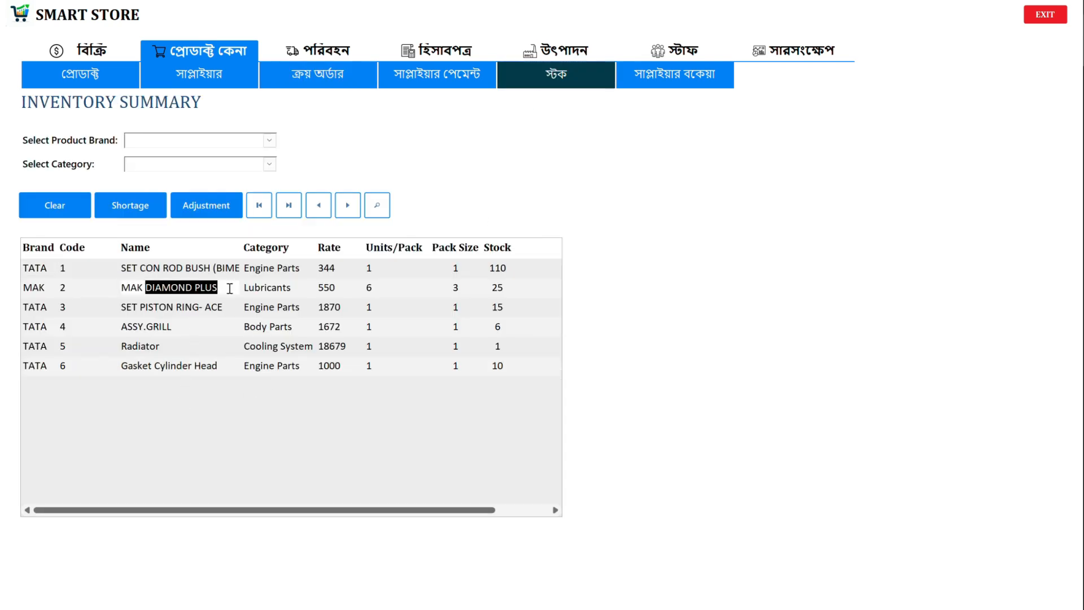
{"action": "left_click", "coordinate": [450, 287]}
{"action": "left_click", "coordinate": [496, 288]}
{"action": "left_click_drag", "start_coordinate": [504, 288], "coordinate": [489, 288]}
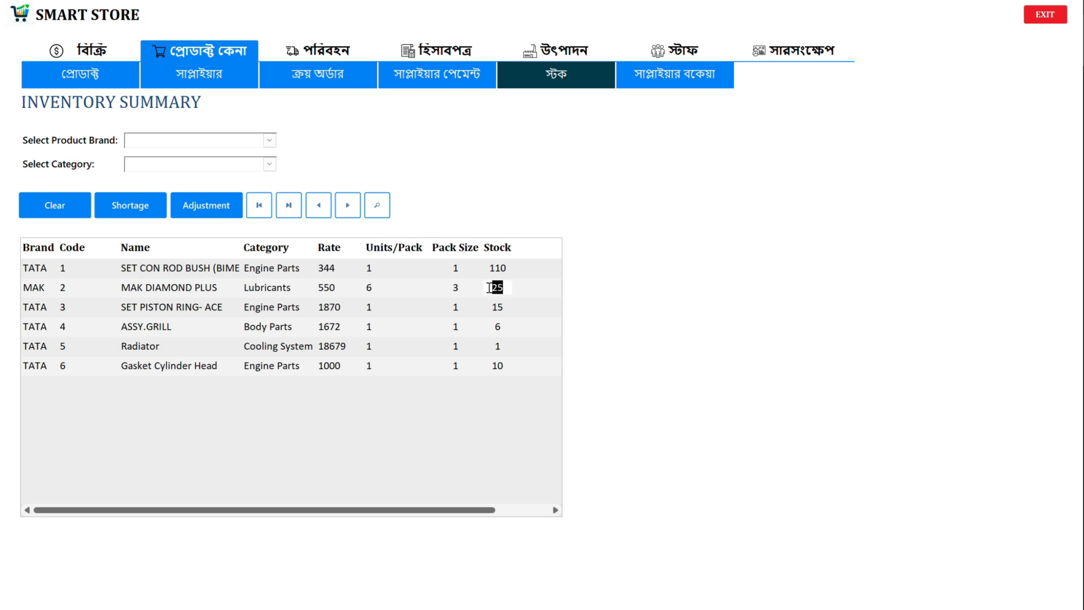
{"action": "left_click", "coordinate": [146, 307]}
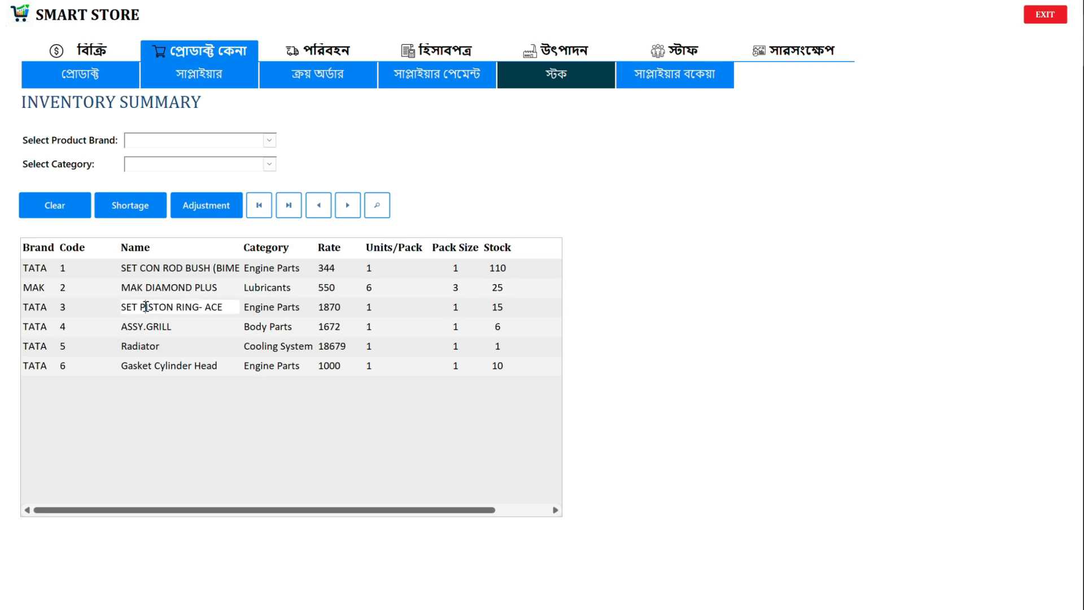
{"action": "left_click", "coordinate": [161, 365]}
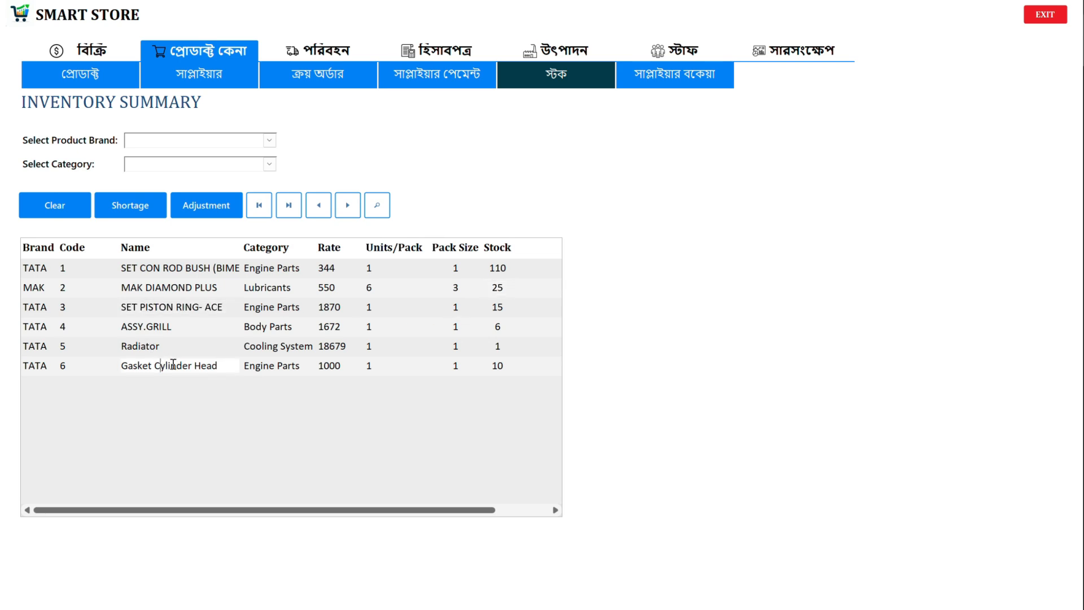
{"action": "left_click_drag", "start_coordinate": [491, 366], "coordinate": [515, 368]}
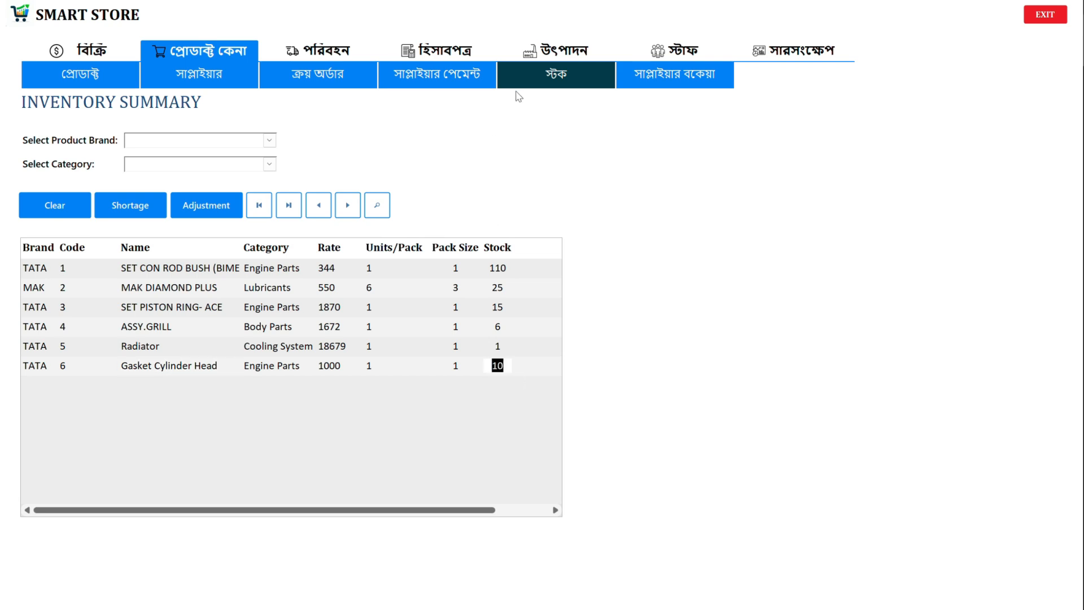
{"action": "left_click", "coordinate": [208, 206]}
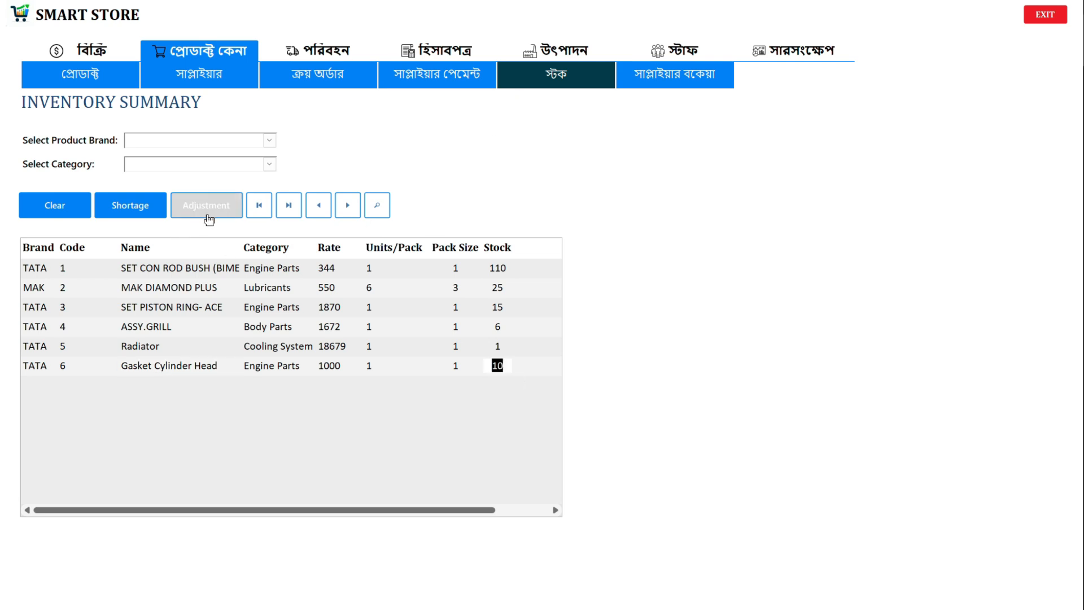
- Create a new purchase payment record for supplier BISMILLAH TRADERS
{"action": "left_click", "coordinate": [448, 77]}
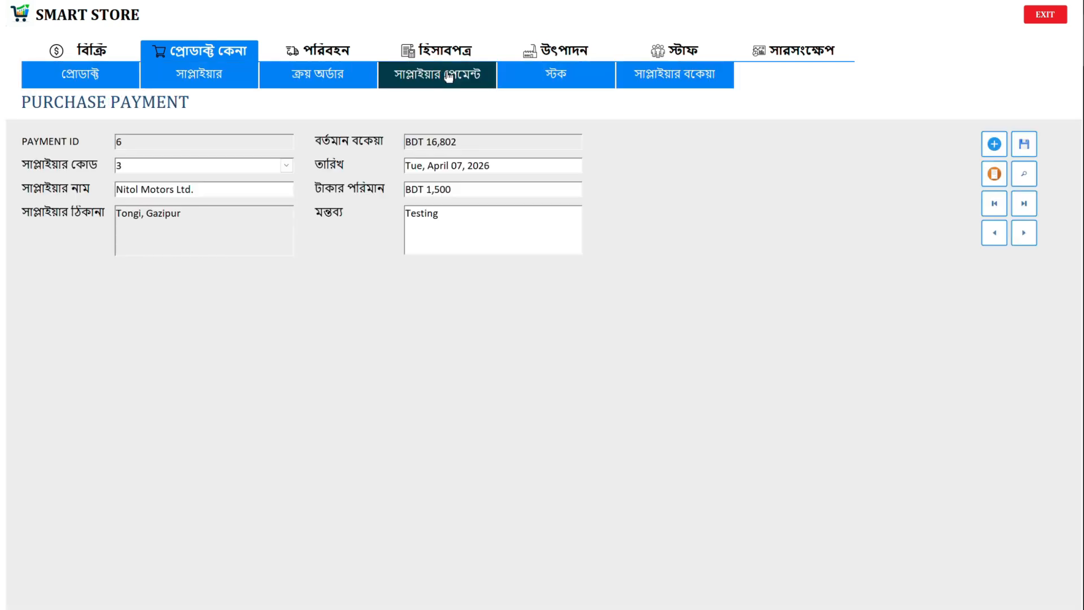
{"action": "left_click", "coordinate": [992, 153]}
{"action": "left_click", "coordinate": [288, 165]}
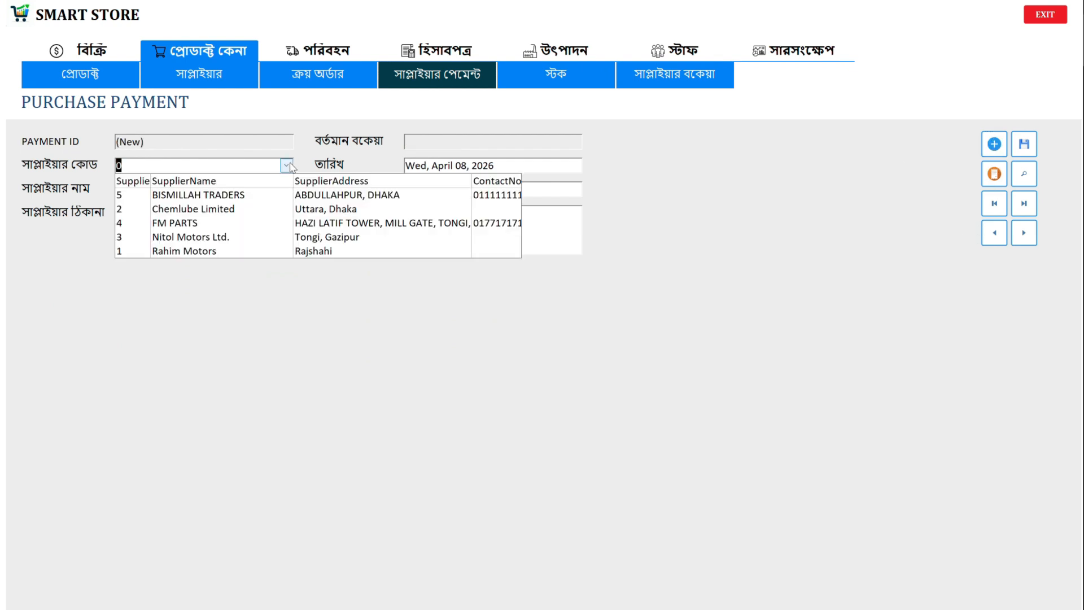
{"action": "left_click", "coordinate": [275, 195]}
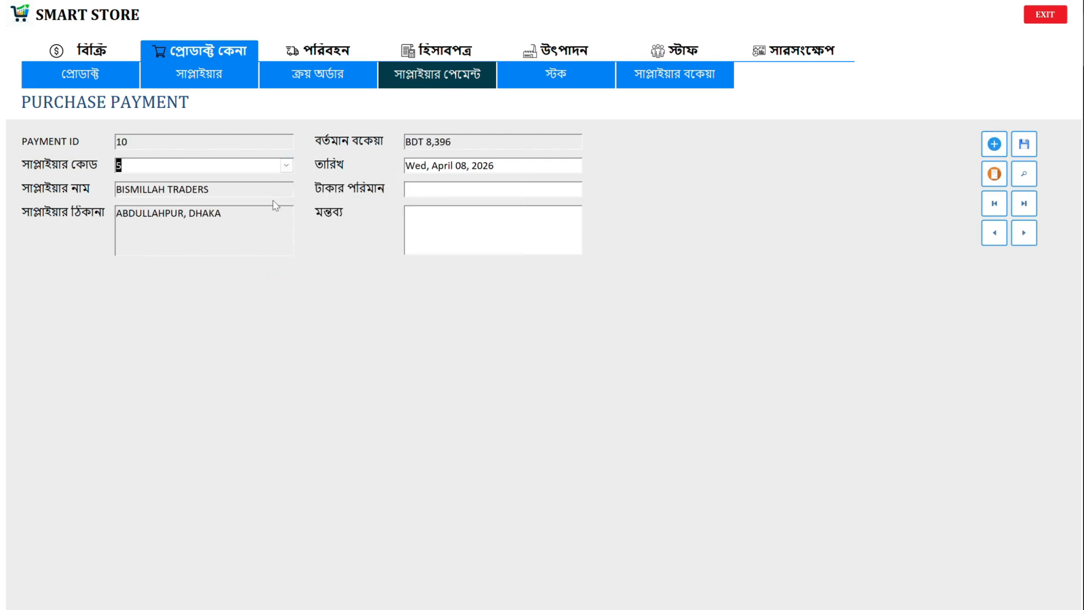
- Check the supplier's current due, enter a payment of 8000 with the comment "Testing" and save the record
{"action": "left_click", "coordinate": [461, 146]}
{"action": "left_click_drag", "start_coordinate": [459, 147], "coordinate": [400, 151]}
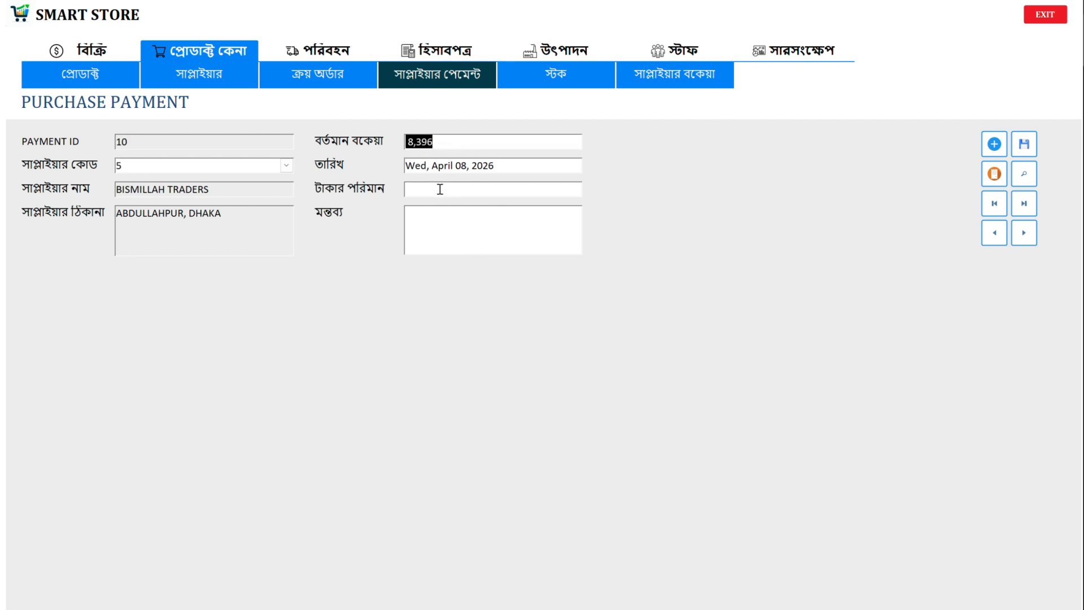
{"action": "left_click", "coordinate": [440, 189]}
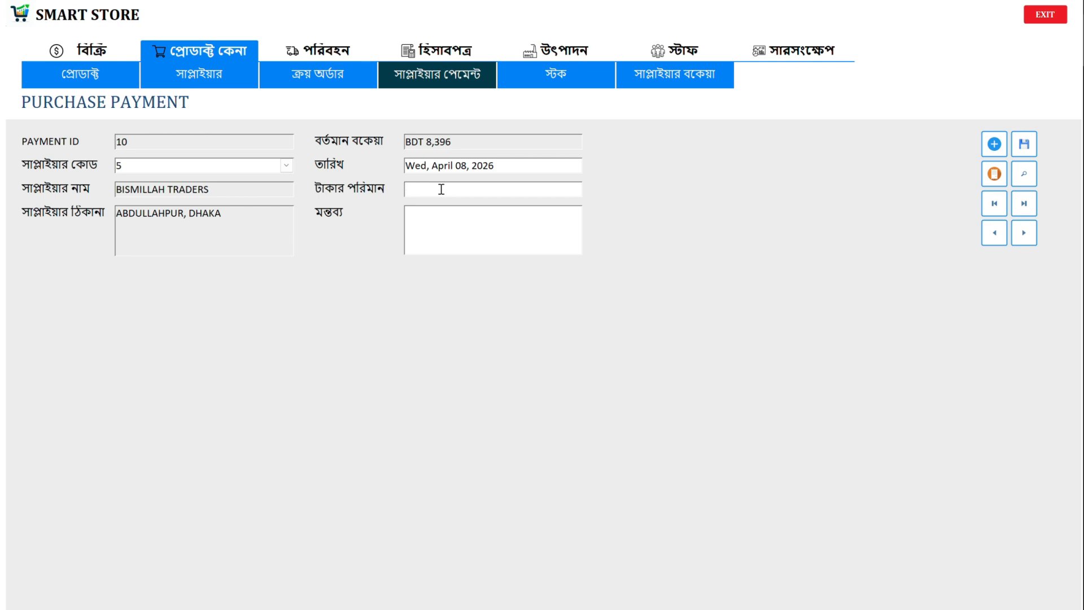
{"action": "type", "text": "8000"}
{"action": "left_click", "coordinate": [435, 239]}
{"action": "left_click", "coordinate": [1023, 144]}
- Preview the payment voucher for BISMILLAH TRADERS and close it
{"action": "left_click", "coordinate": [994, 174]}
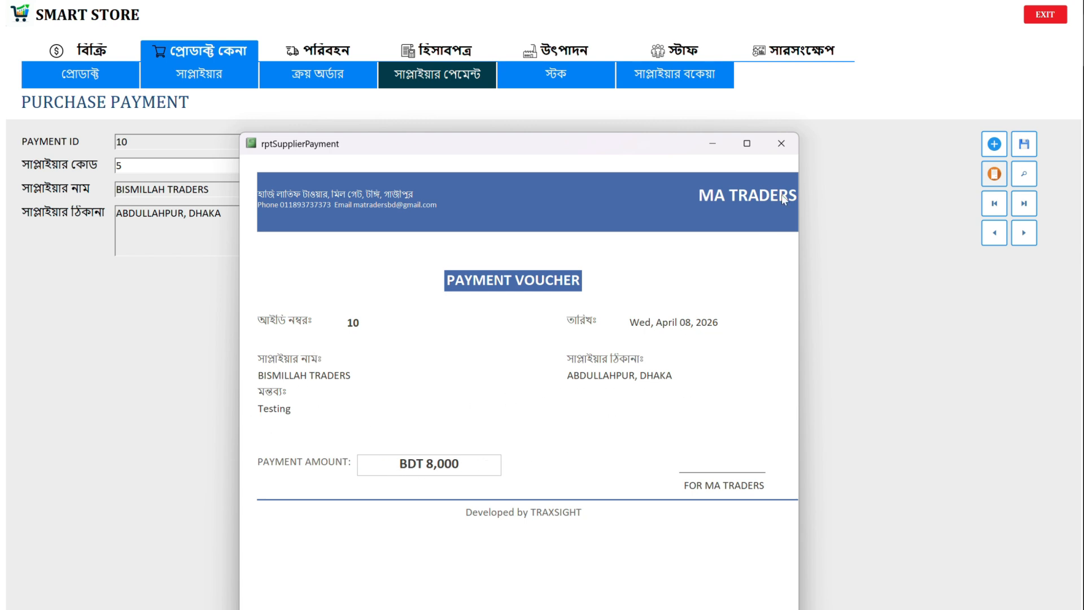
{"action": "left_click", "coordinate": [781, 143]}
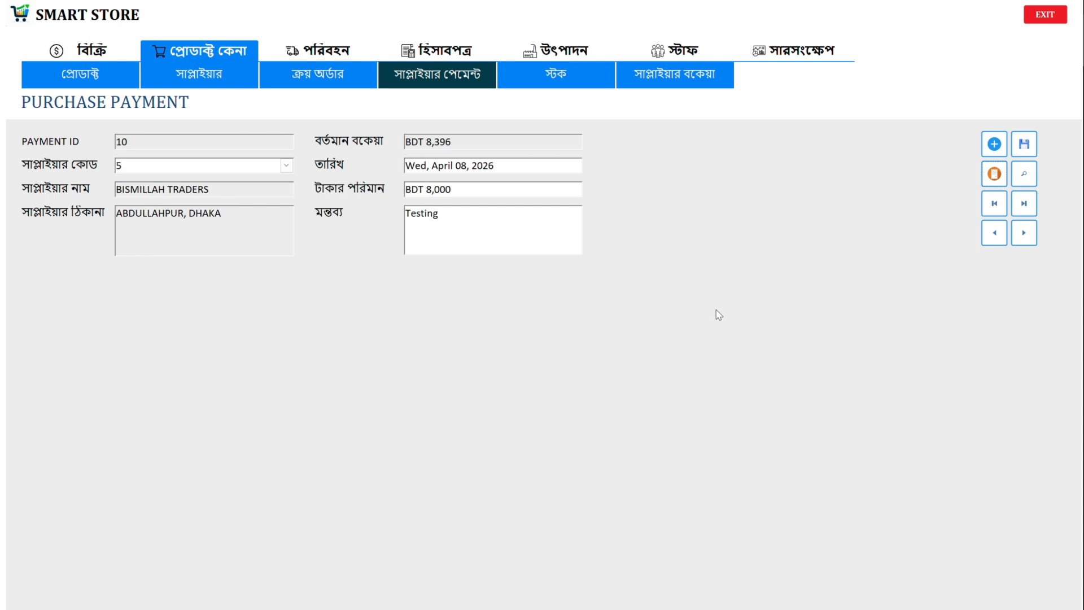
- Review the total order, total paid and due amounts of BISMILLAH TRADERS in the supplier due list
{"action": "left_click", "coordinate": [681, 81]}
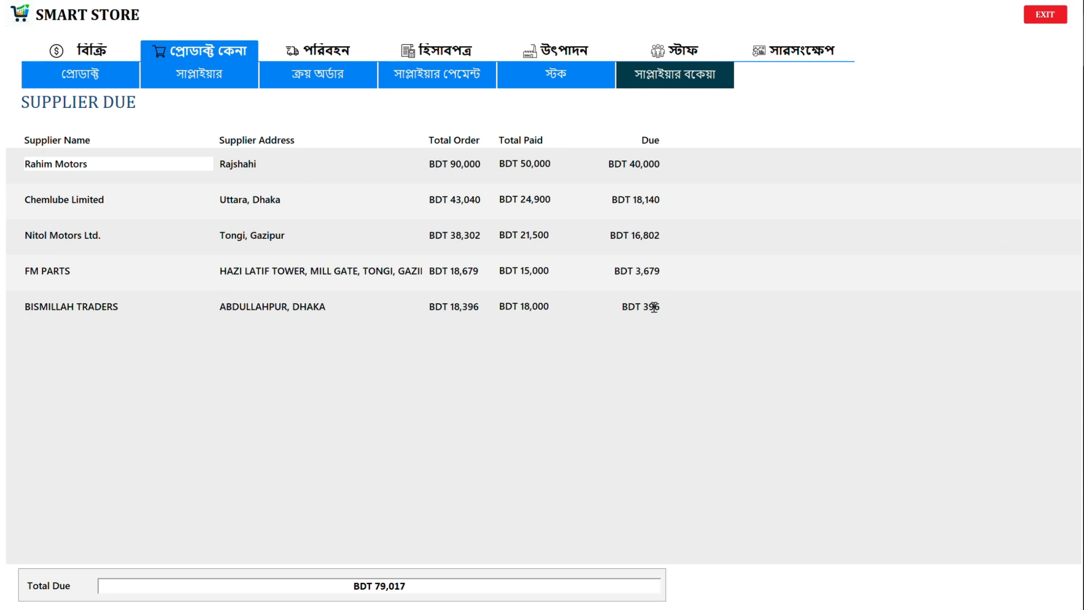
{"action": "left_click", "coordinate": [481, 305]}
{"action": "left_click", "coordinate": [501, 307]}
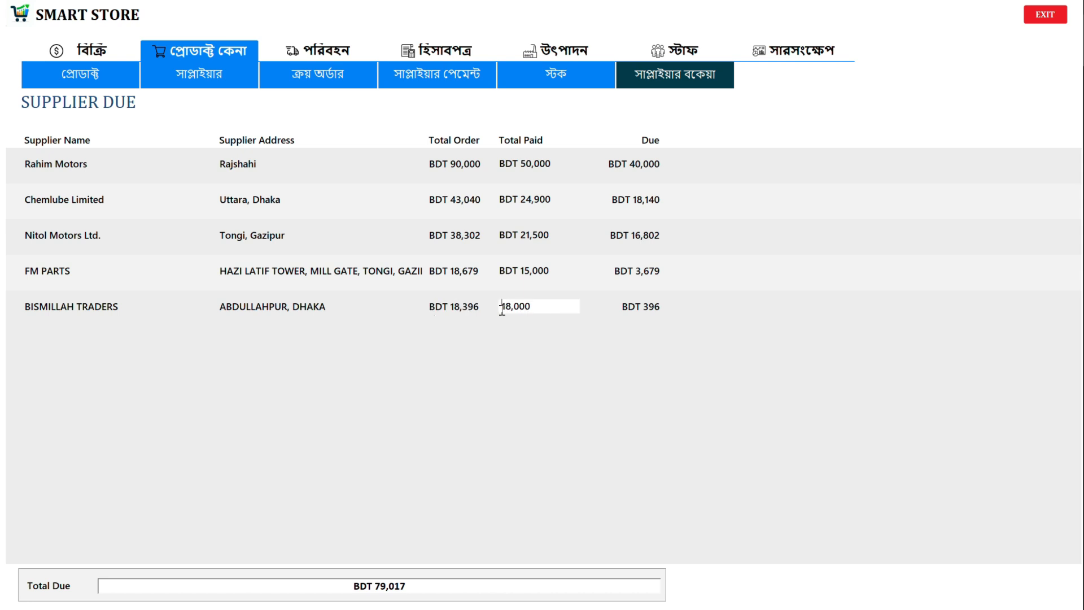
{"action": "left_click_drag", "start_coordinate": [499, 307], "coordinate": [552, 306]}
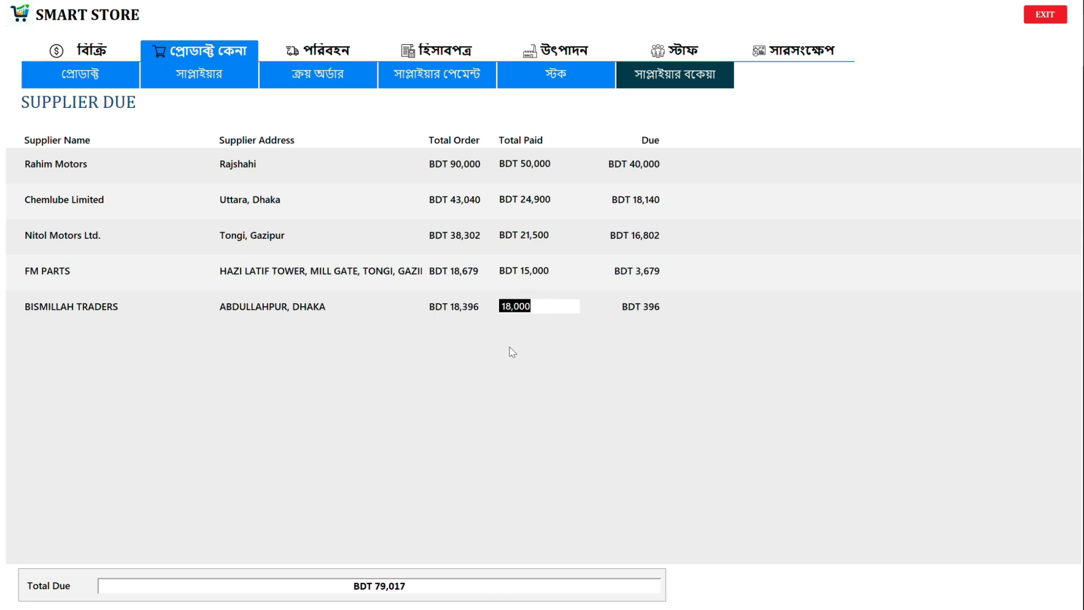